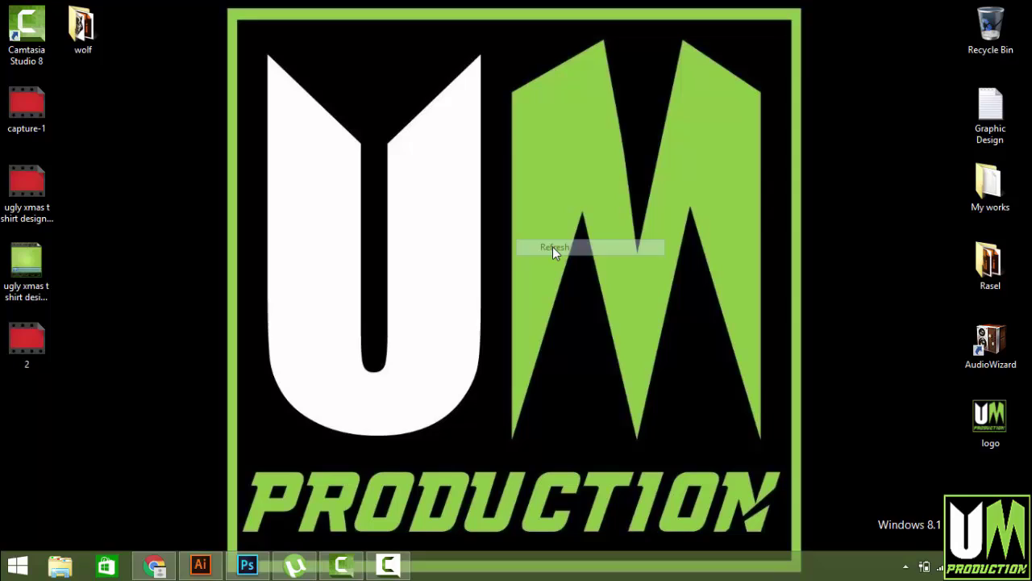
Open the wolf folder, refresh it, and view wolf_by_biz02-d512kho in Windows Photo Viewer.
double_click(83, 28)
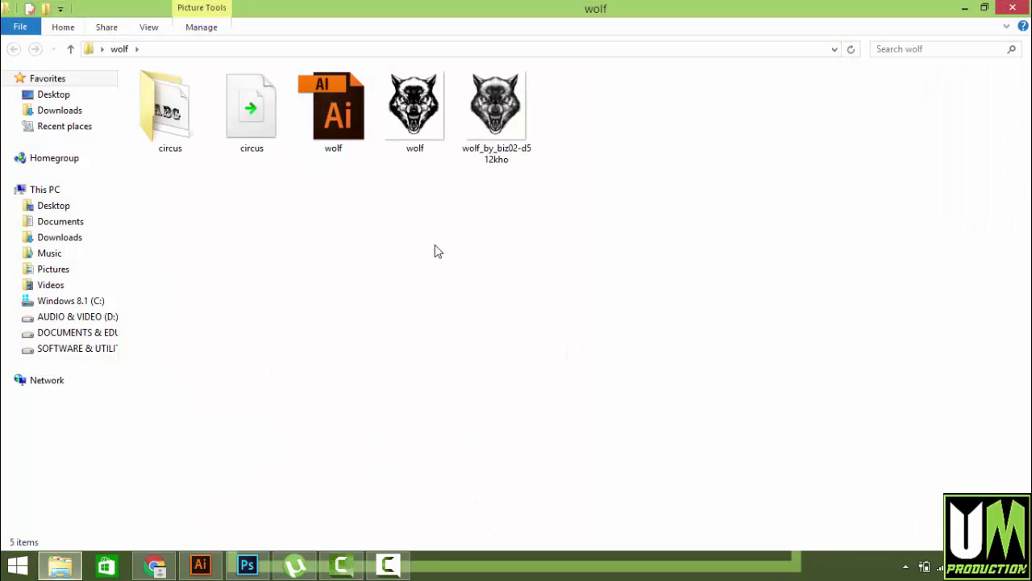
right_click(422, 212)
left_click(449, 273)
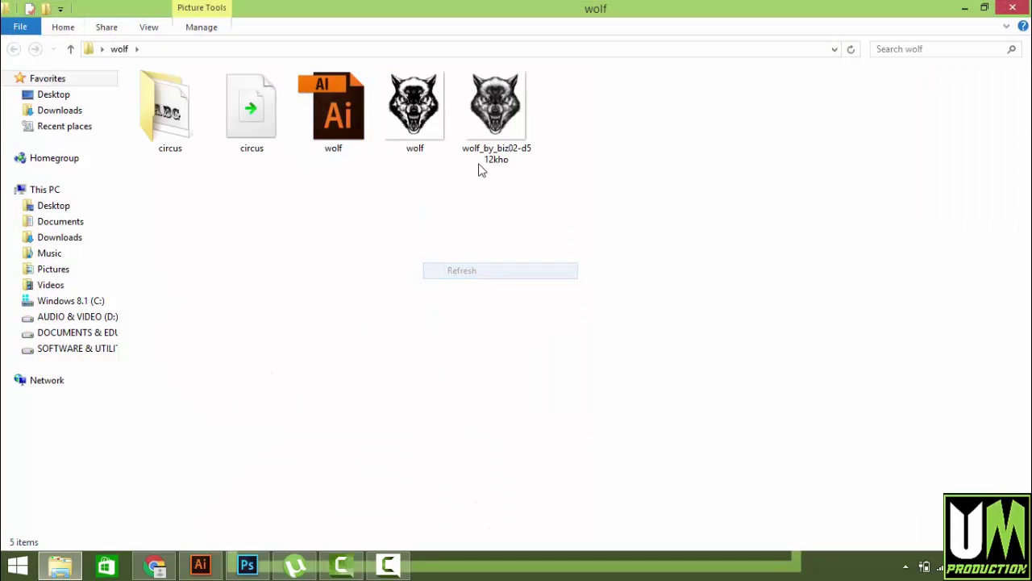
left_click(480, 166)
double_click(490, 117)
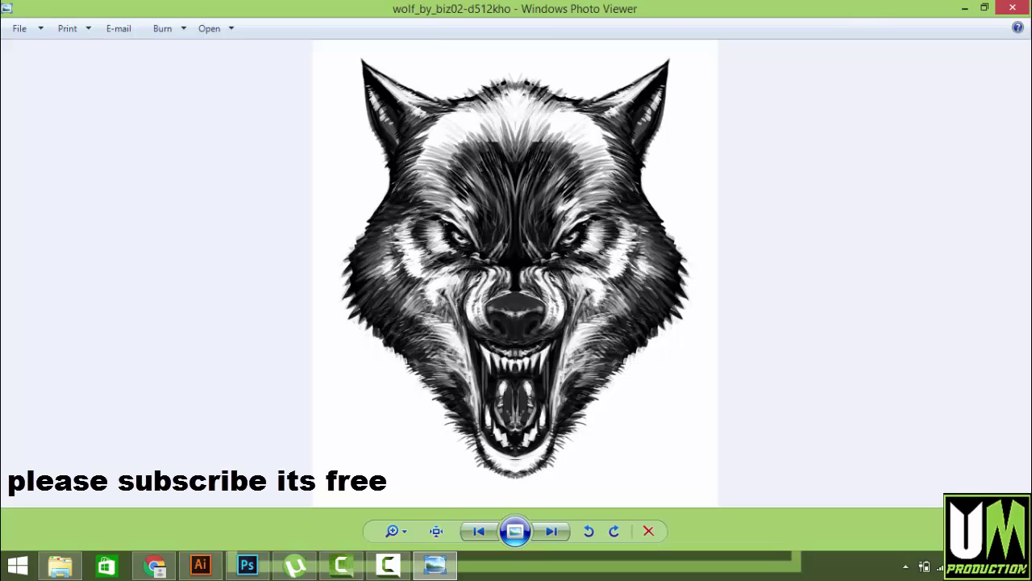
In Illustrator, select the traced wolf group and fill it dark blue from the Swatches panel.
left_click(202, 566)
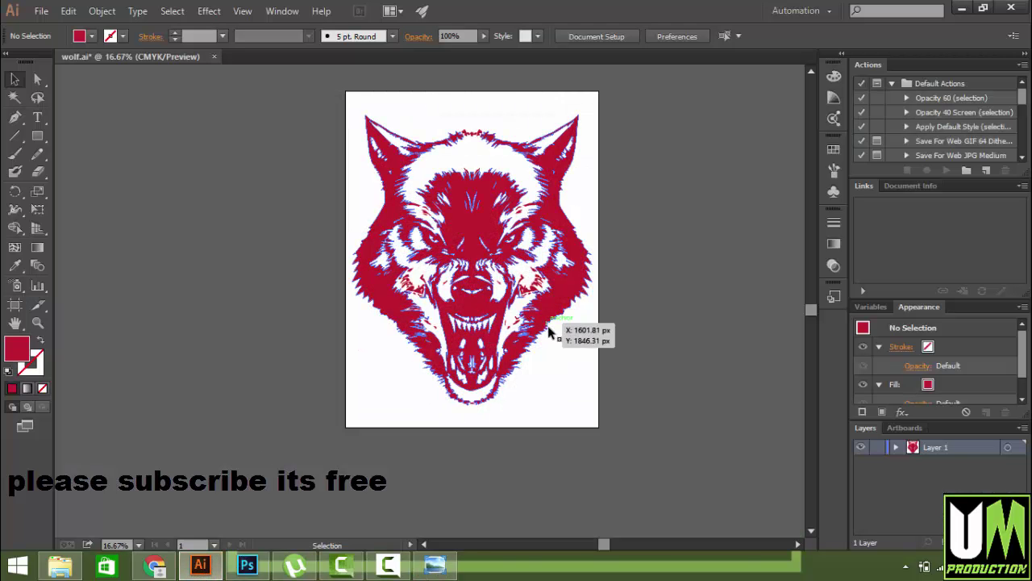
scroll(657, 344, "down", 1)
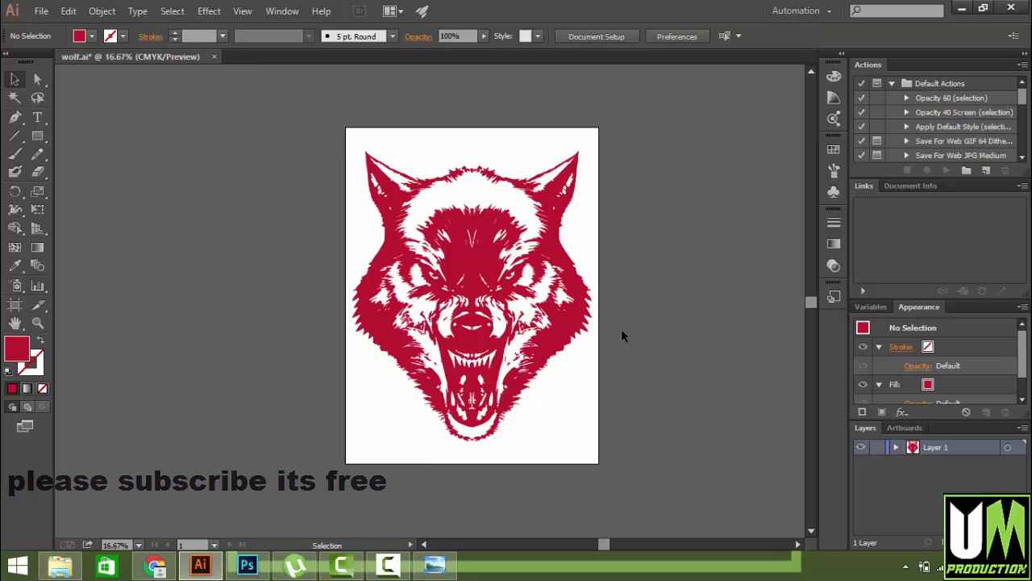
left_click(576, 322)
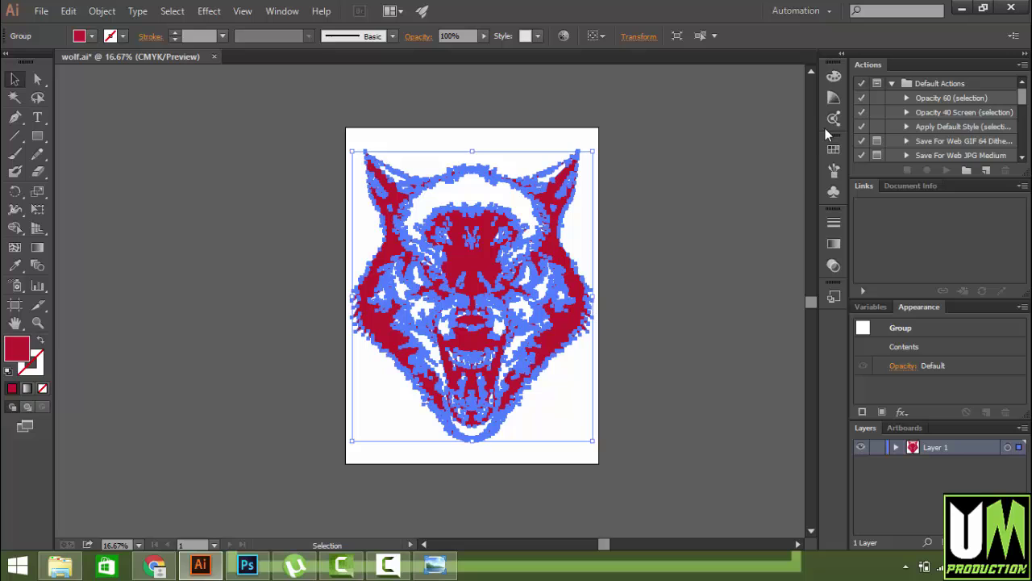
left_click(834, 149)
left_click(730, 181)
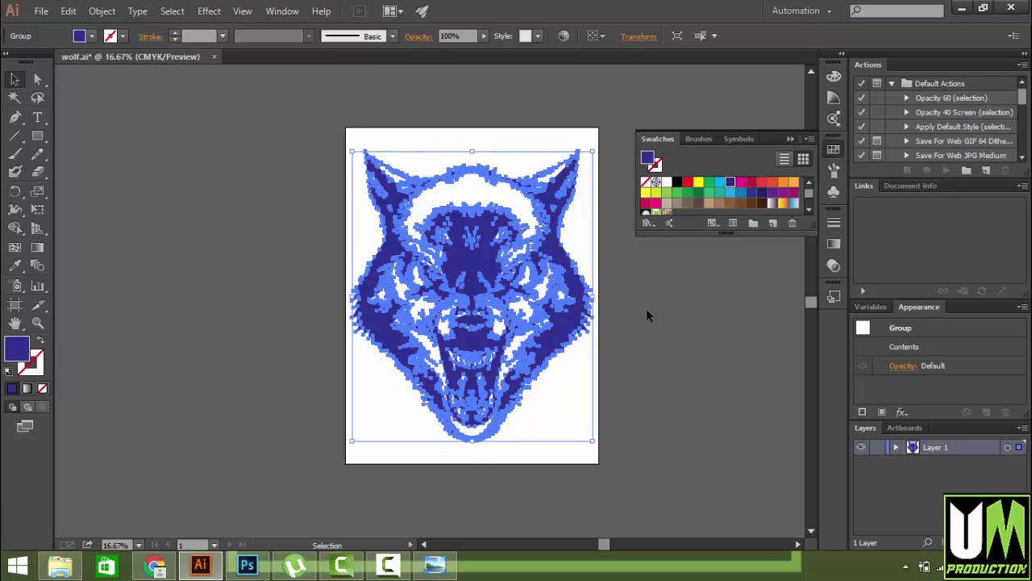
left_click(605, 313)
Recolour the wolf group red, collapse the Swatches panel and minimize Illustrator.
left_click(585, 316)
left_click(762, 181)
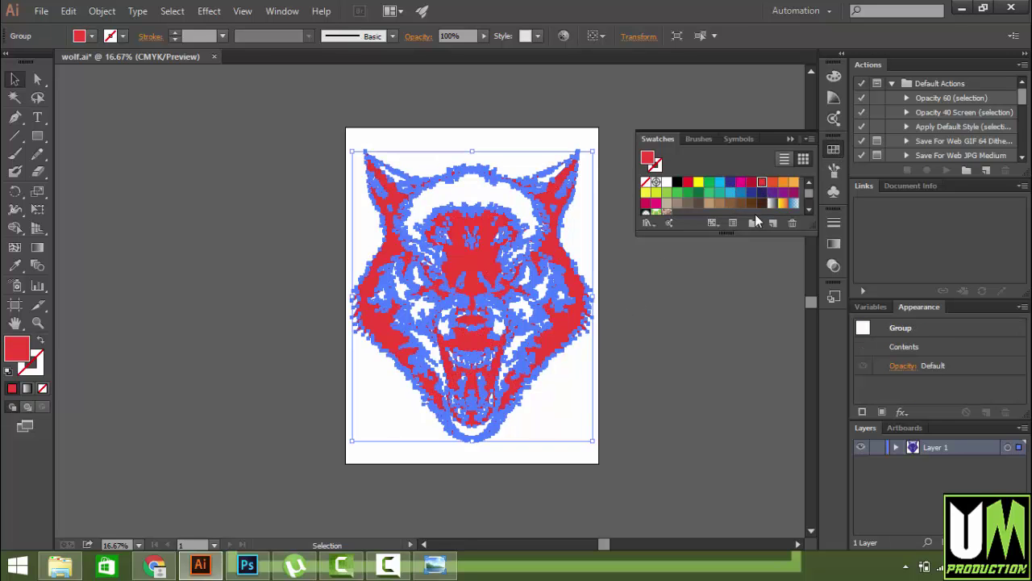
left_click(741, 315)
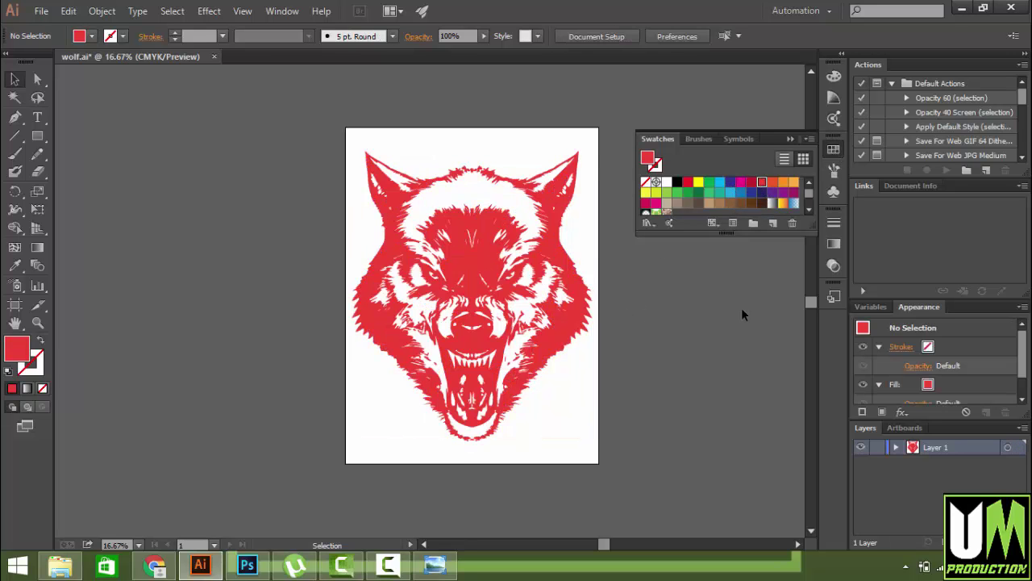
left_click(789, 139)
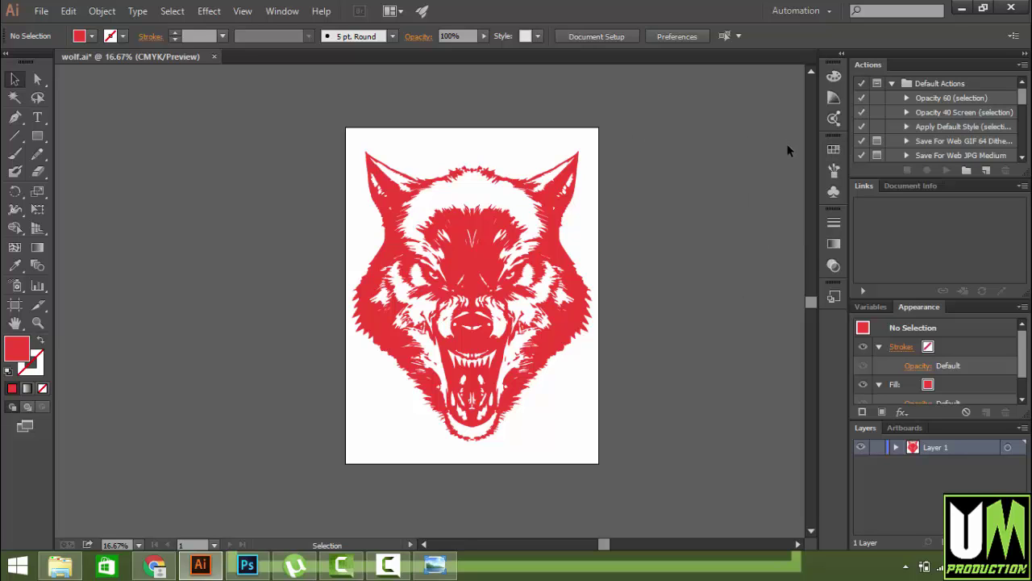
left_click(961, 8)
Close Windows Photo Viewer and refresh the wolf folder listing.
left_click(1008, 6)
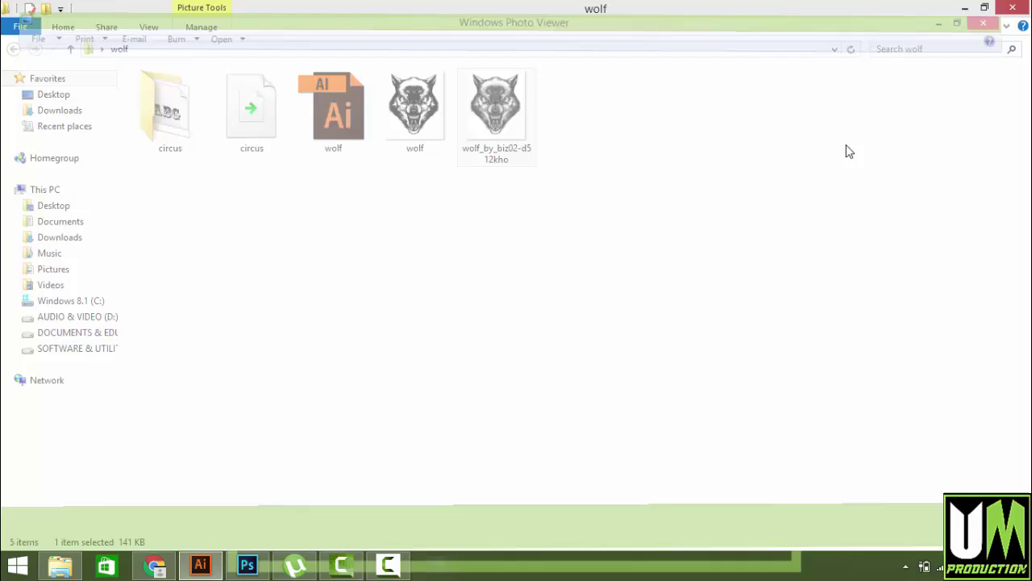
right_click(581, 258)
left_click(616, 314)
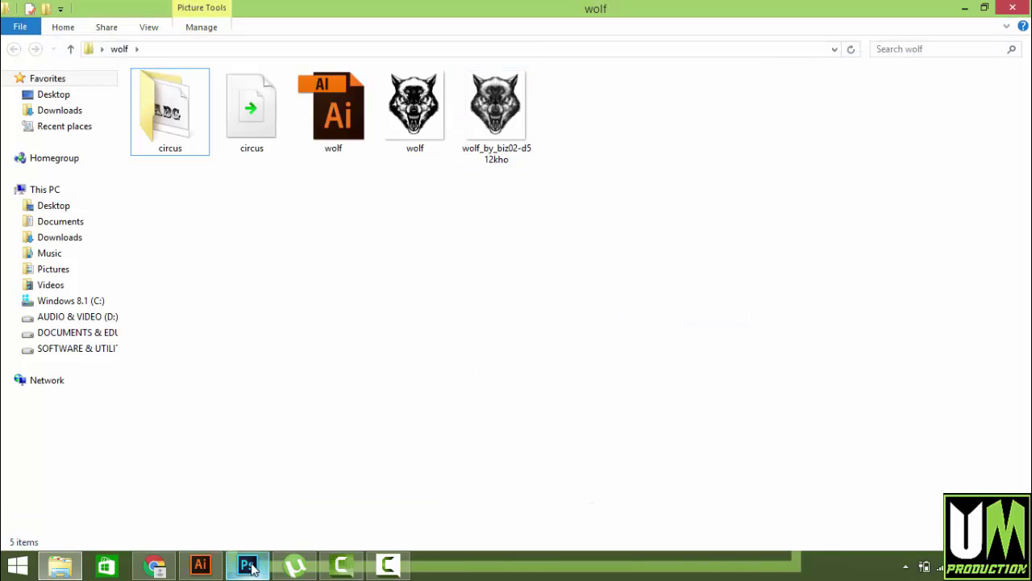
Close the old Photoshop wolf document without saving and open wolf_by_biz02-d512kho.jpg, maximized.
mouse_move(252, 568)
left_click(320, 435)
left_click(513, 224)
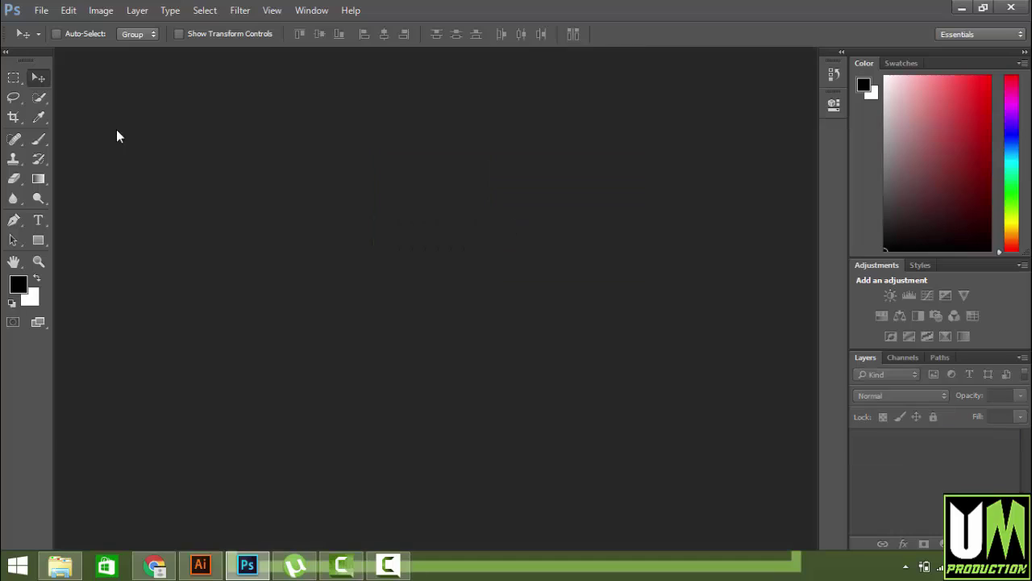
double_click(548, 10)
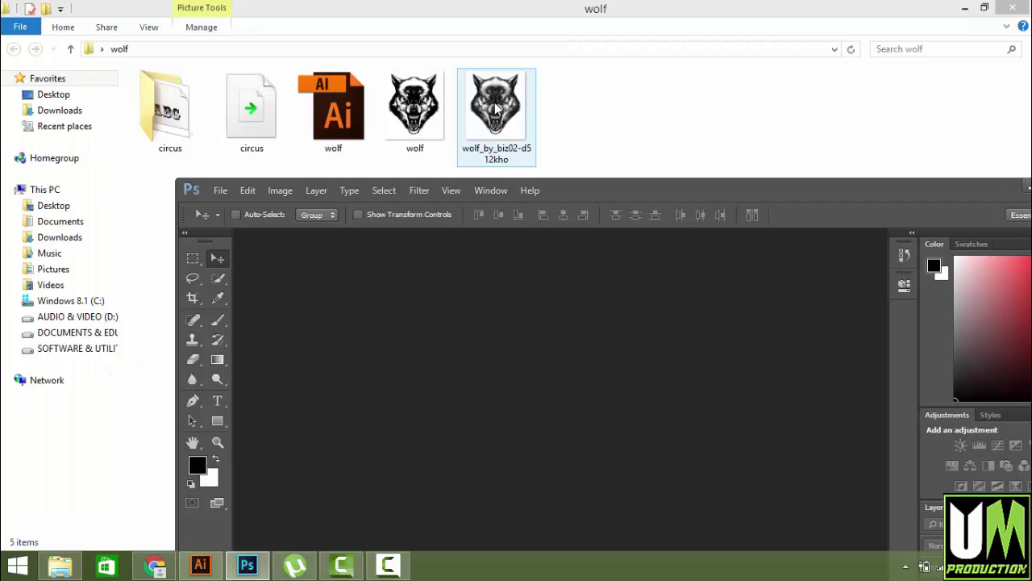
left_click_drag(496, 108, 477, 330)
double_click(591, 189)
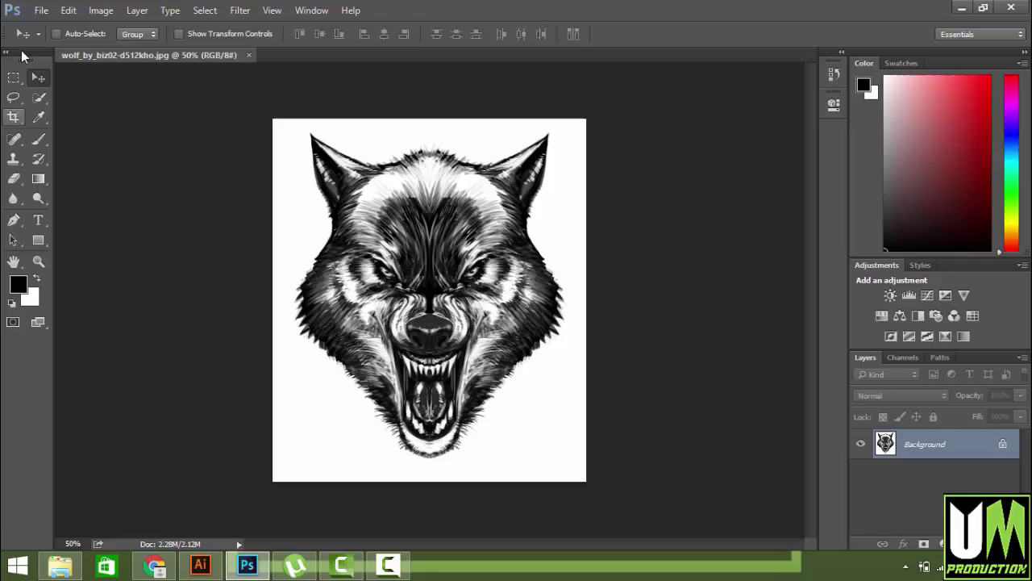
Desaturate the wolf photo with Image > Adjustments > Desaturate.
left_click(101, 11)
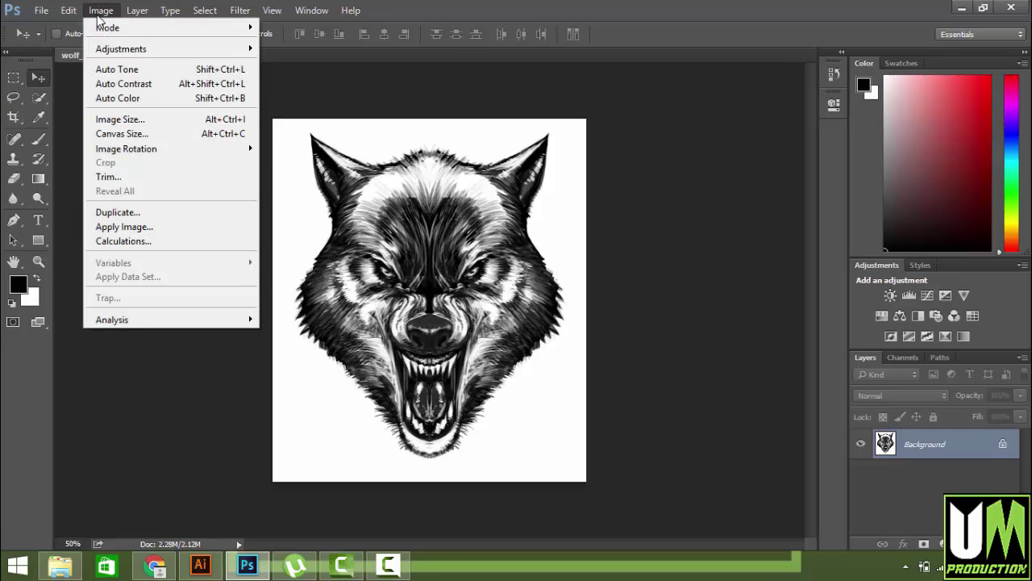
mouse_move(122, 52)
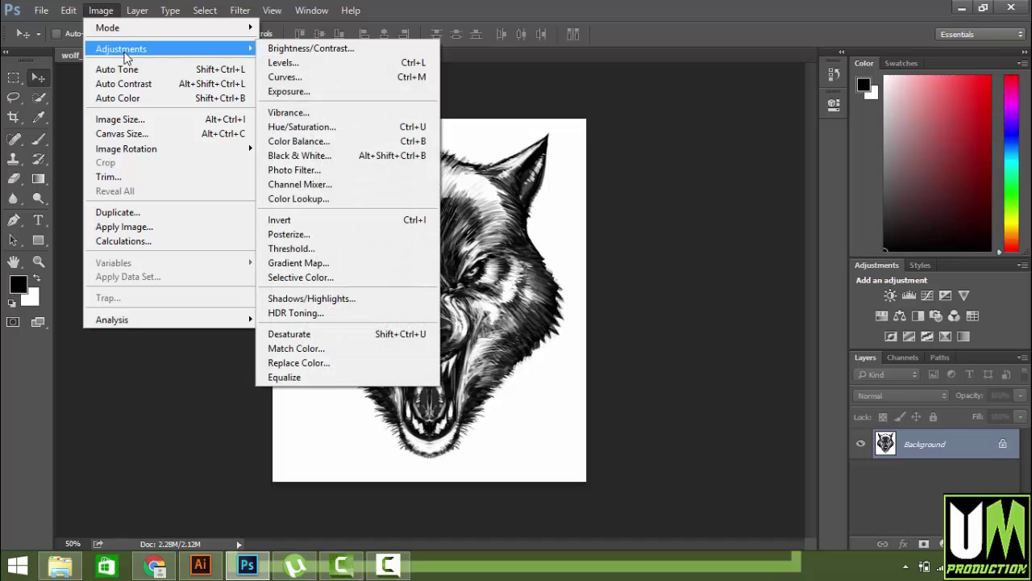
left_click(299, 335)
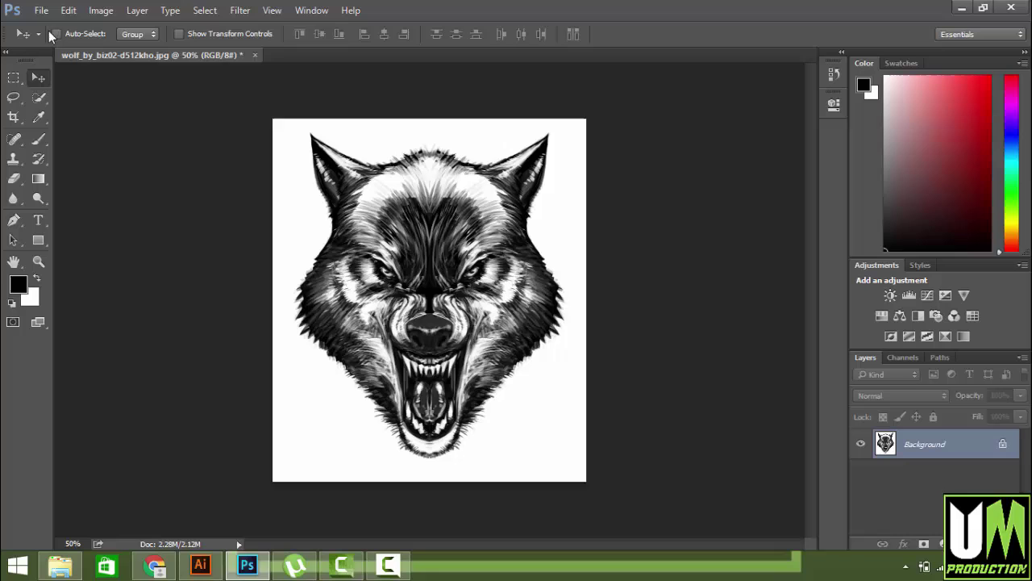
left_click(100, 11)
Apply a Threshold adjustment to the wolf photo, trying levels around 125–128 before confirming.
mouse_move(109, 50)
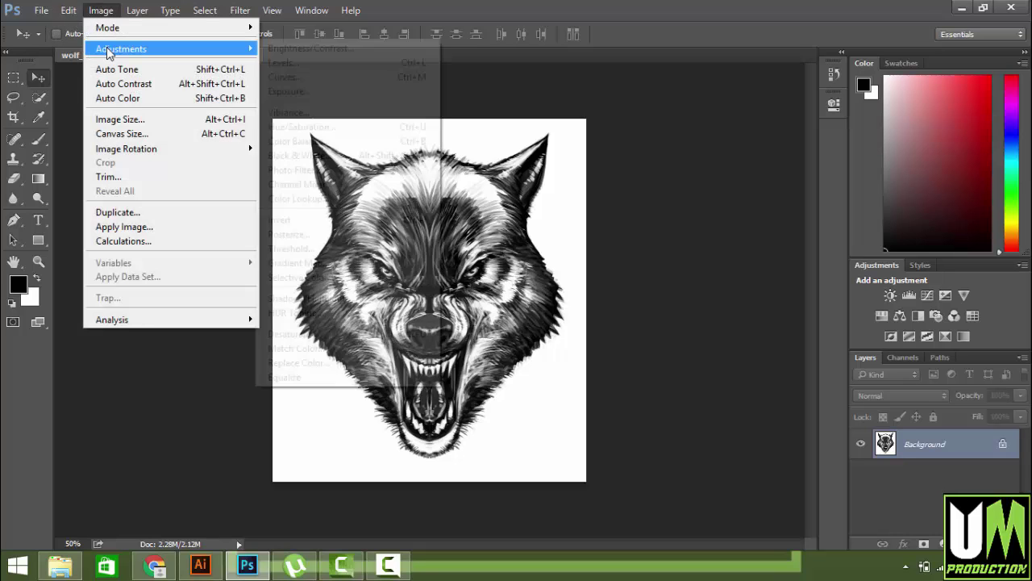
left_click(306, 248)
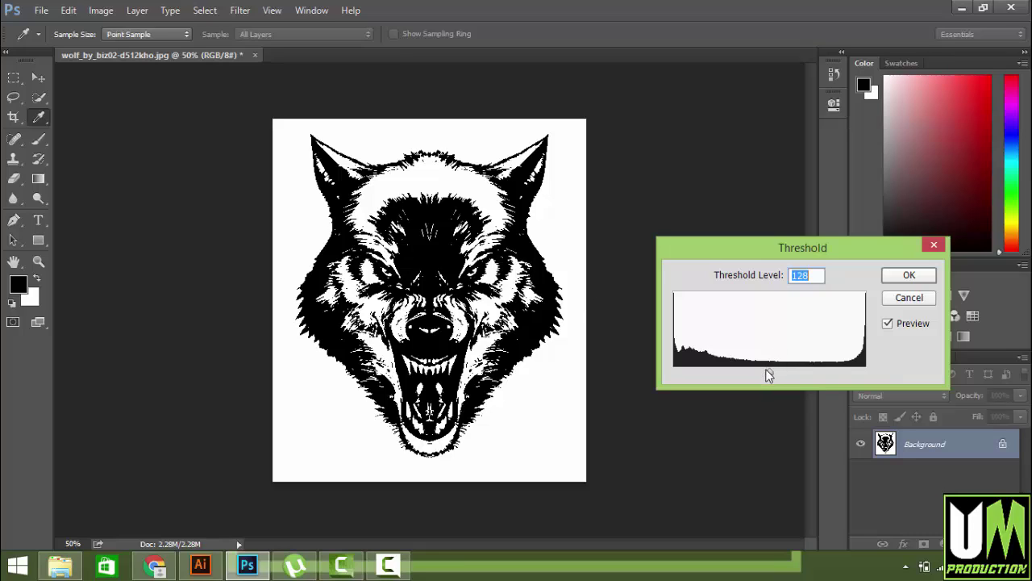
left_click_drag(769, 373, 767, 373)
left_click_drag(767, 373, 766, 373)
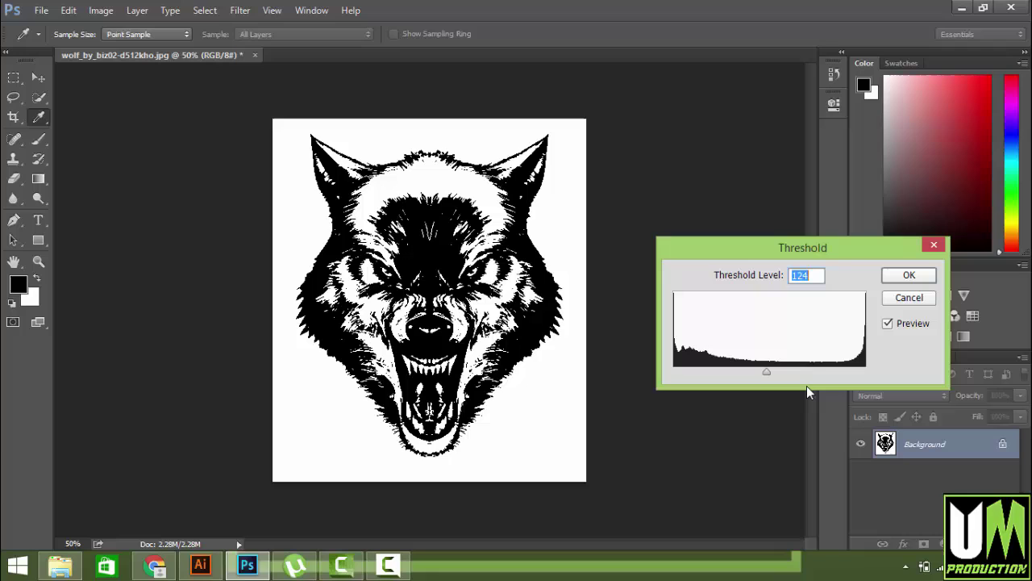
left_click(908, 278)
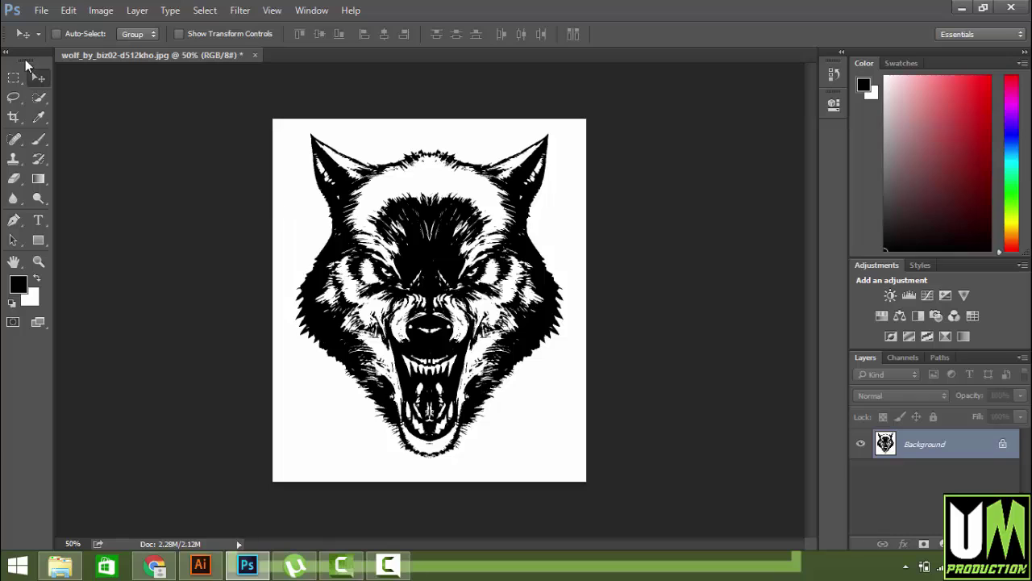
Save for Web as a JPEG High, 830 × 960 px file on the Desktop.
left_click(39, 11)
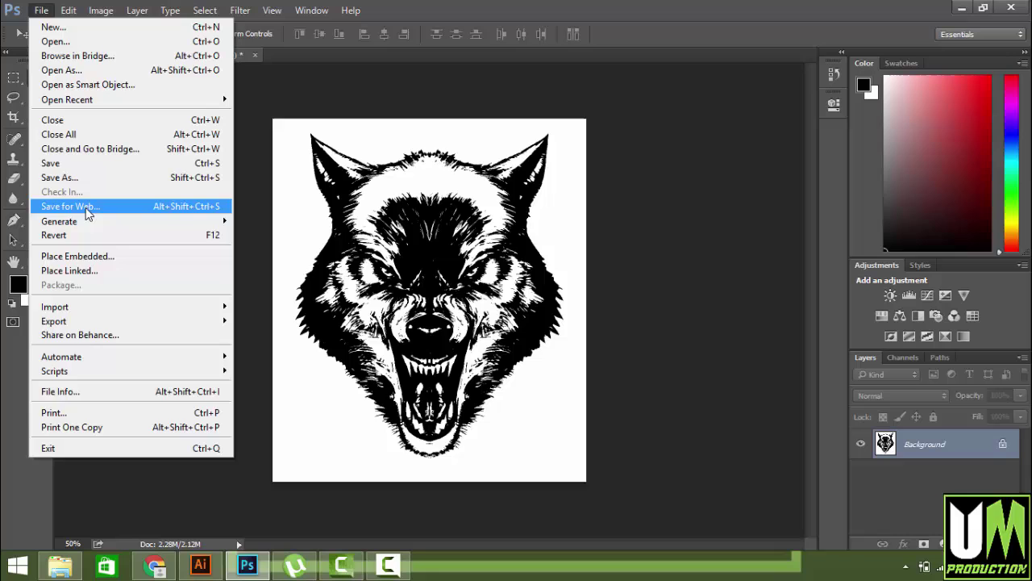
left_click(87, 208)
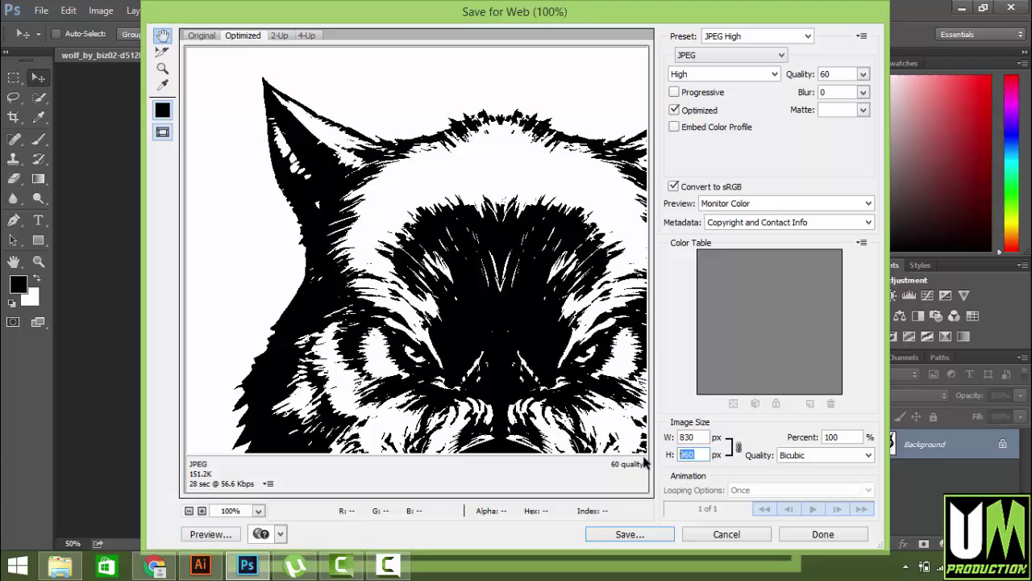
left_click(701, 73)
left_click(708, 151)
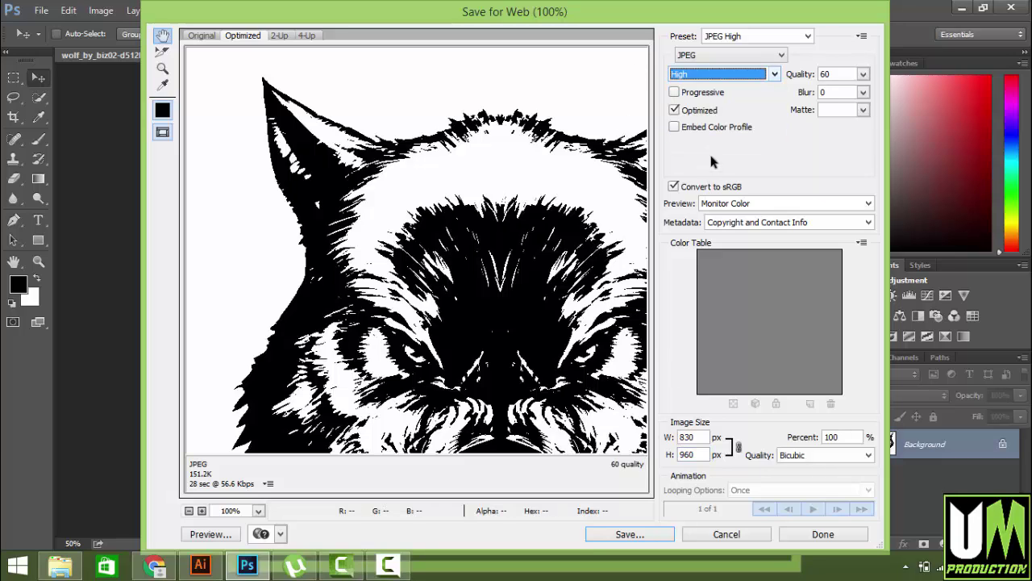
left_click(691, 56)
left_click(684, 78)
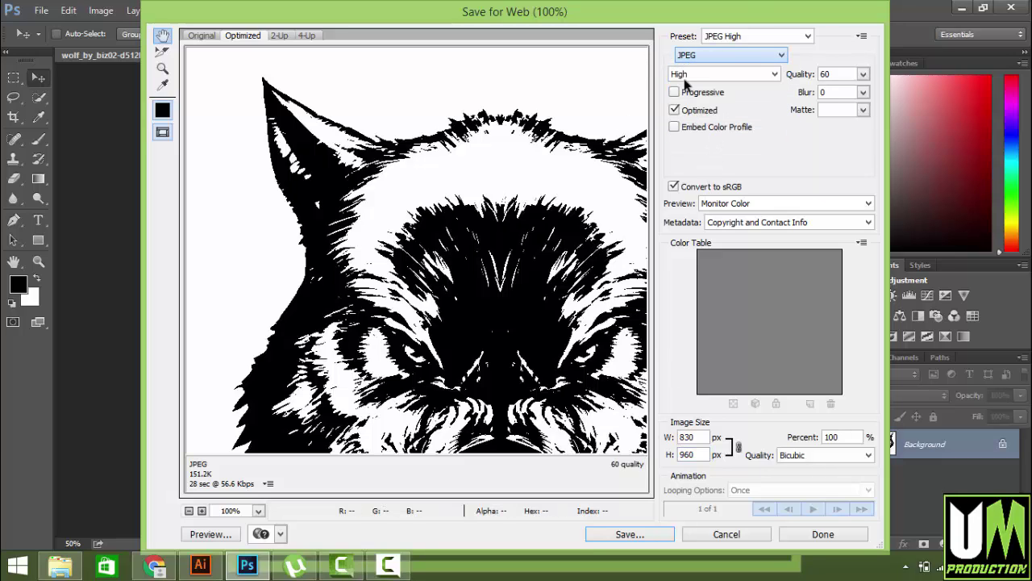
left_click(692, 436)
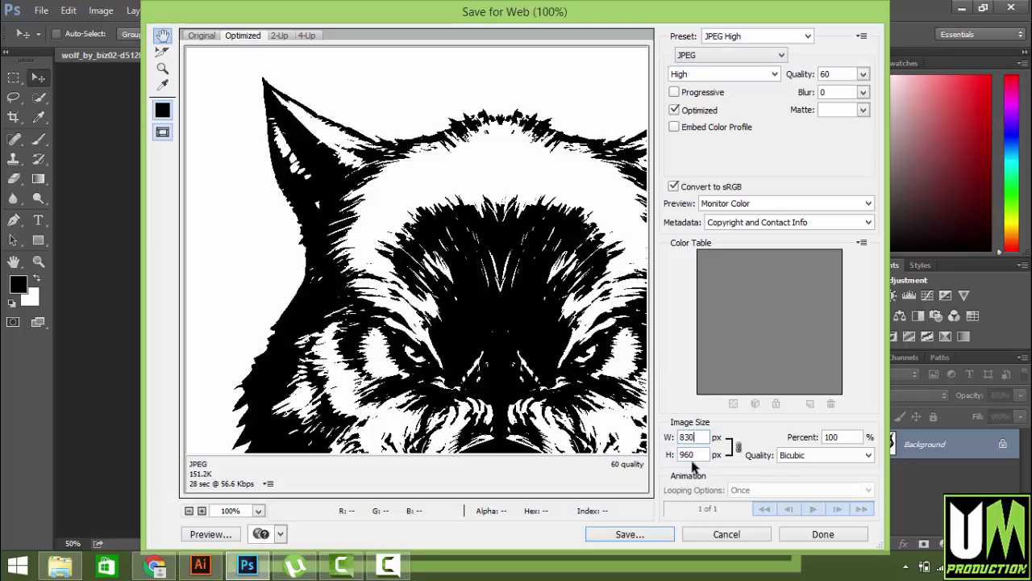
left_click(641, 534)
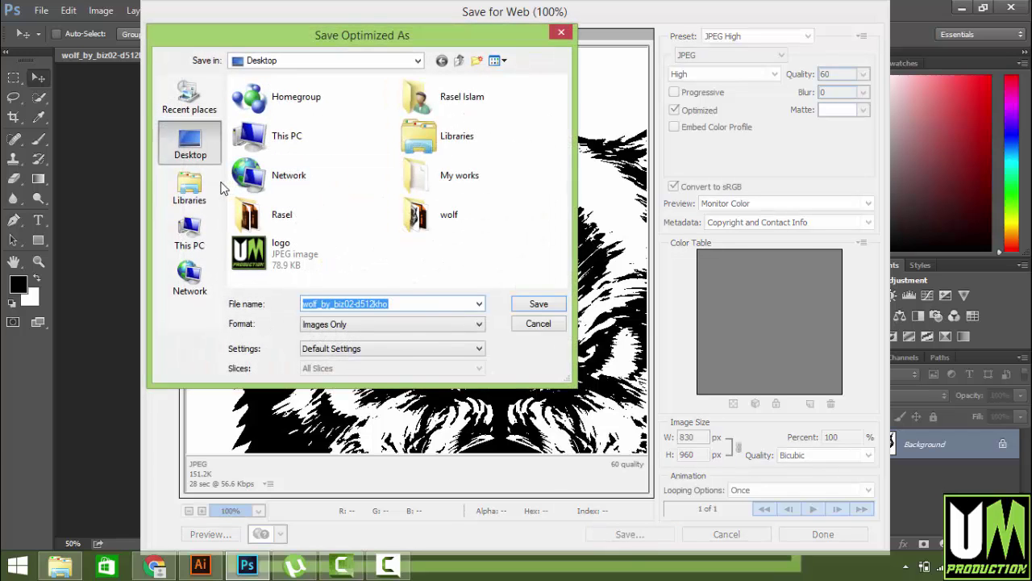
left_click(544, 308)
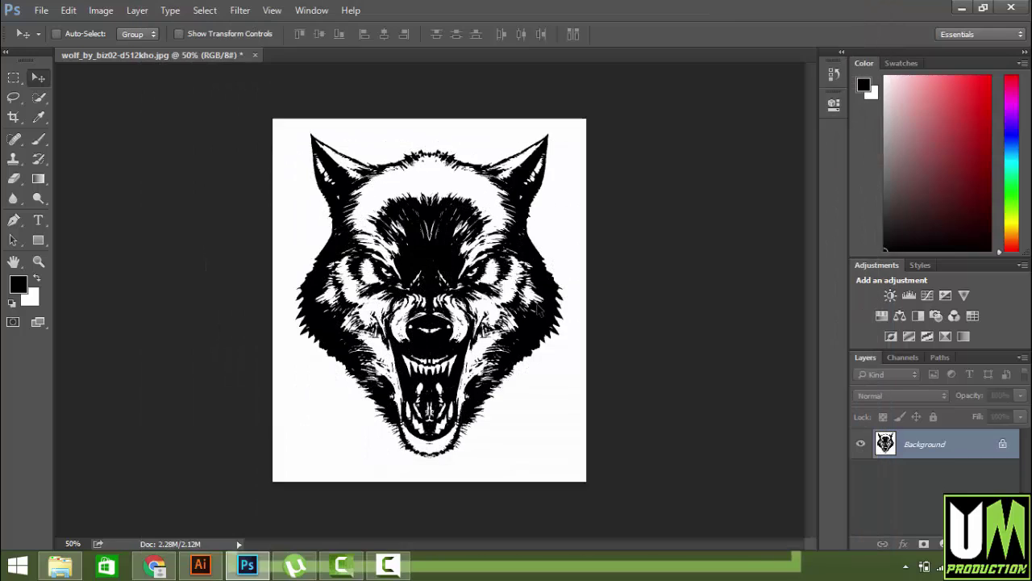
Preview the exported wolf JPEG from the desktop, then return to the Illustrator wolf.ai document.
left_click(961, 7)
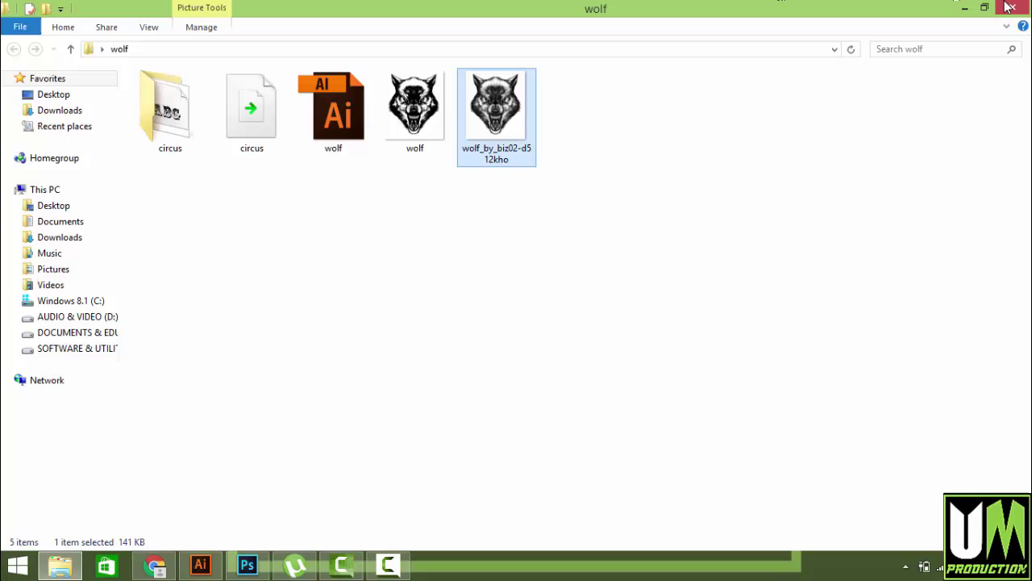
left_click(967, 8)
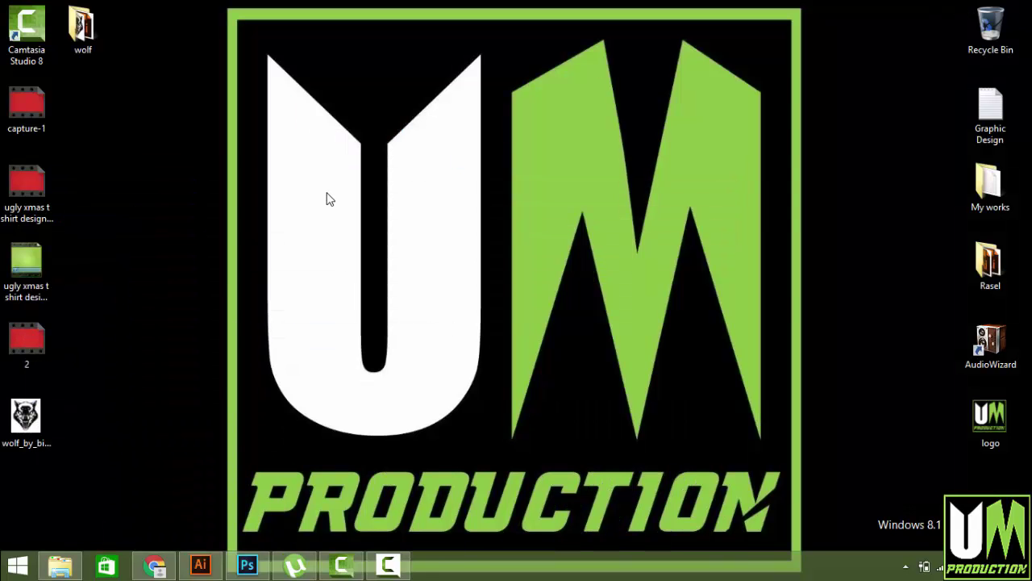
double_click(26, 423)
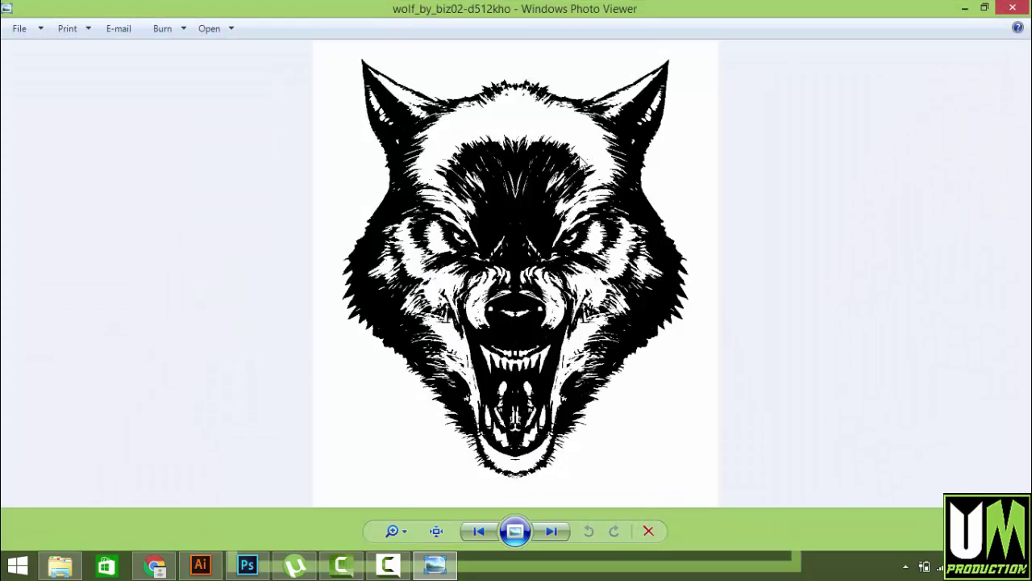
left_click(985, 10)
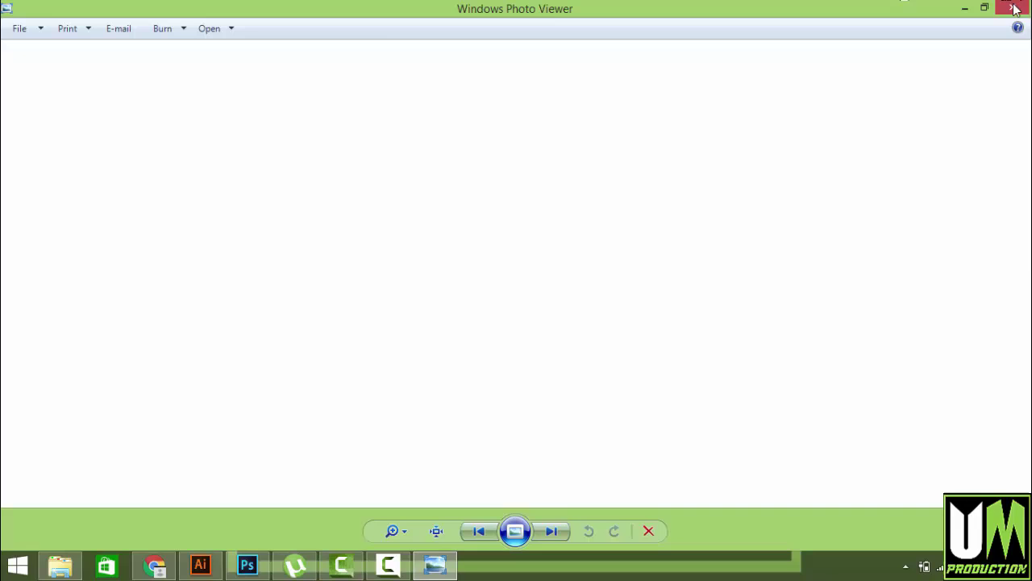
left_click(200, 564)
Close wolf.ai without saving its changes.
left_click(213, 56)
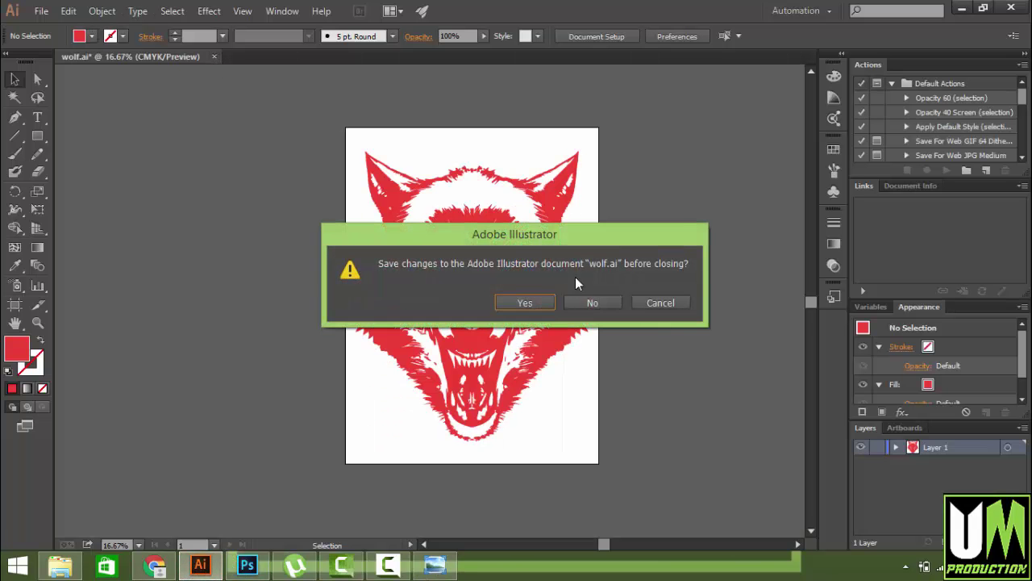
left_click(589, 300)
left_click(40, 12)
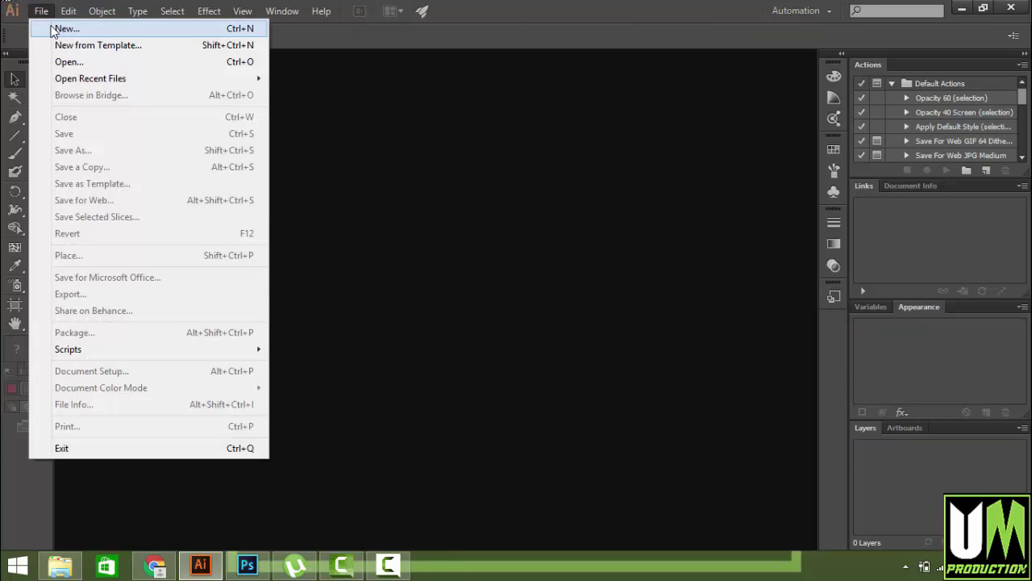
left_click(544, 8)
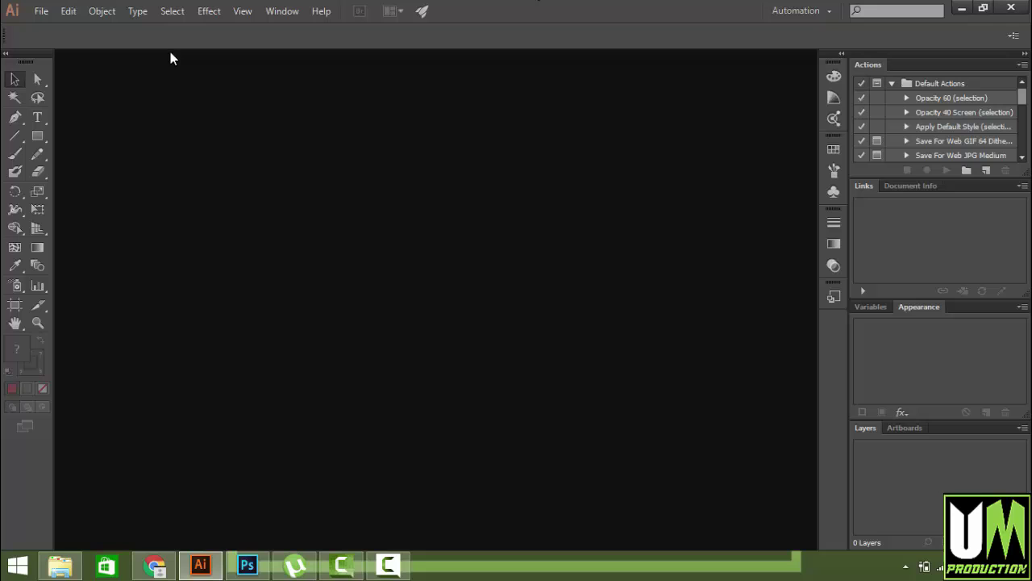
Create a new Illustrator document with a 2008 × 2675 px artboard.
left_click(45, 18)
left_click(60, 24)
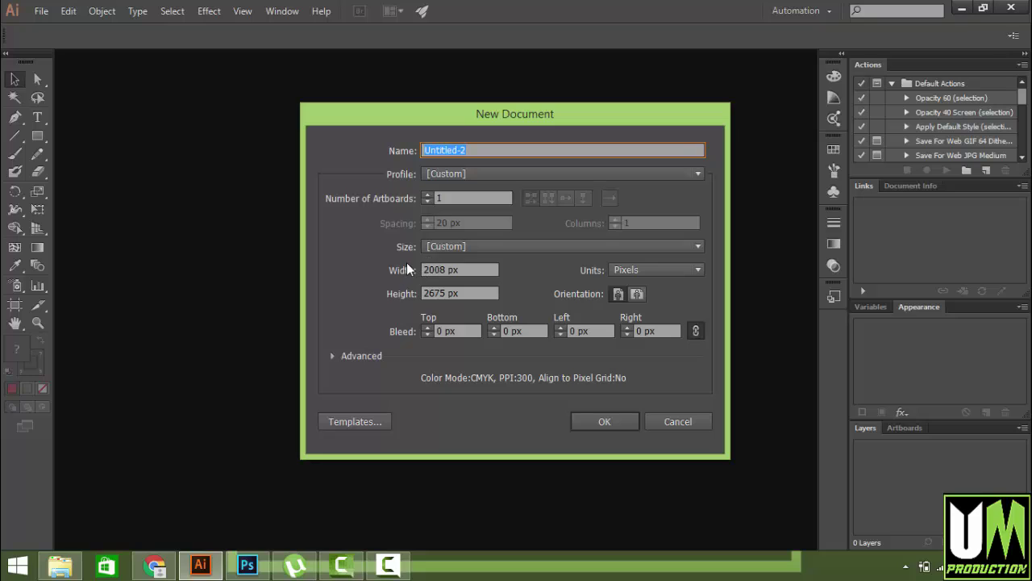
left_click(466, 269)
left_click(466, 269)
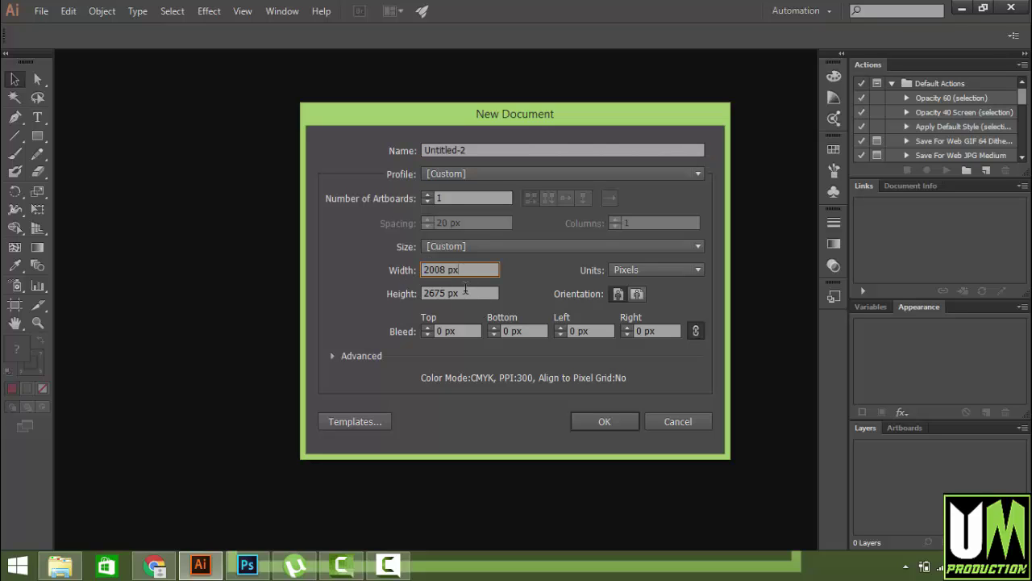
left_click(465, 292)
left_click(464, 270)
left_click_drag(476, 298, 382, 290)
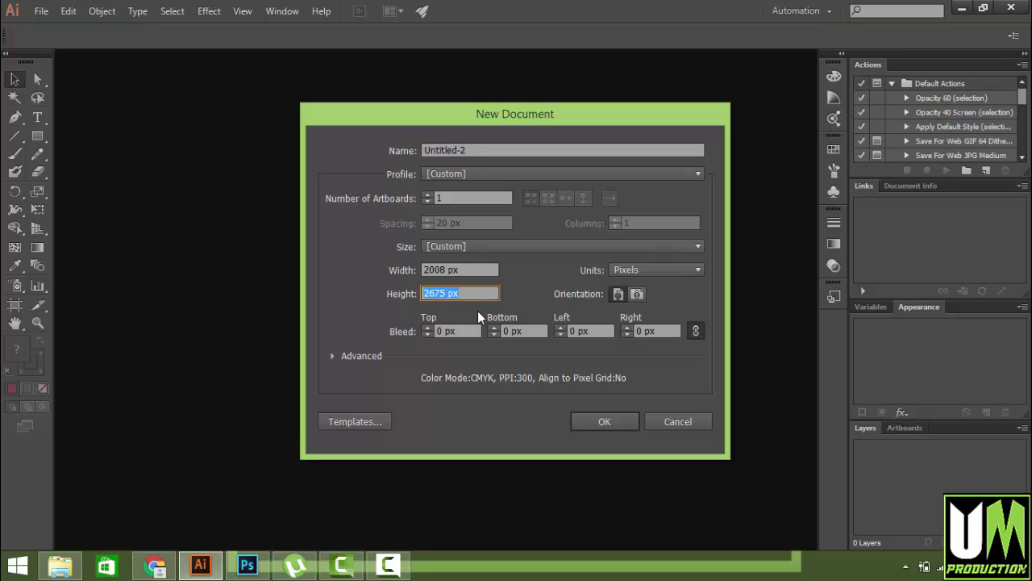
left_click(608, 420)
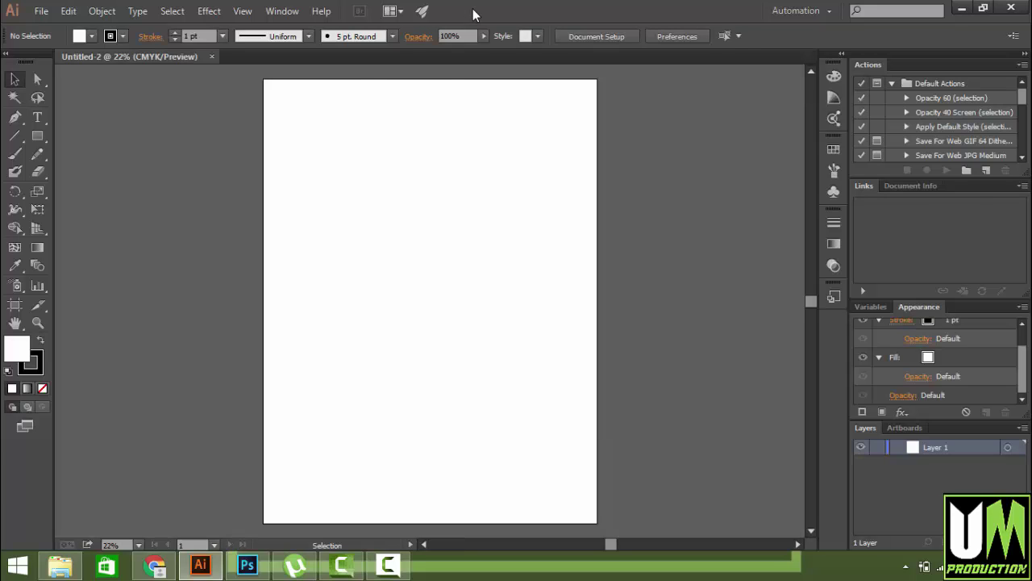
Drag wolf_by_biz02-d512kho.jpg from the desktop onto the artboard and enlarge it to fill most of the page.
double_click(472, 9)
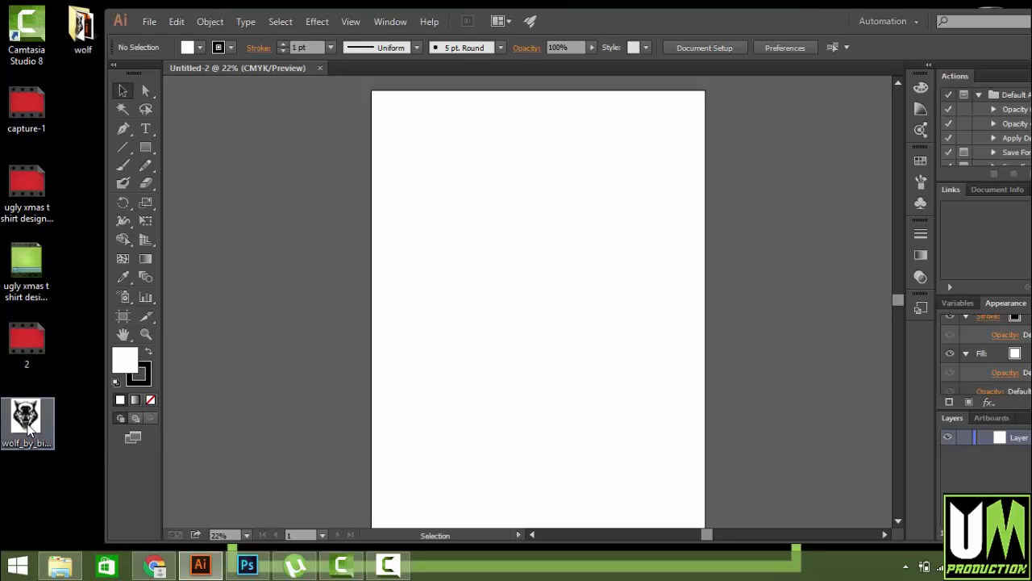
left_click_drag(28, 427, 470, 276)
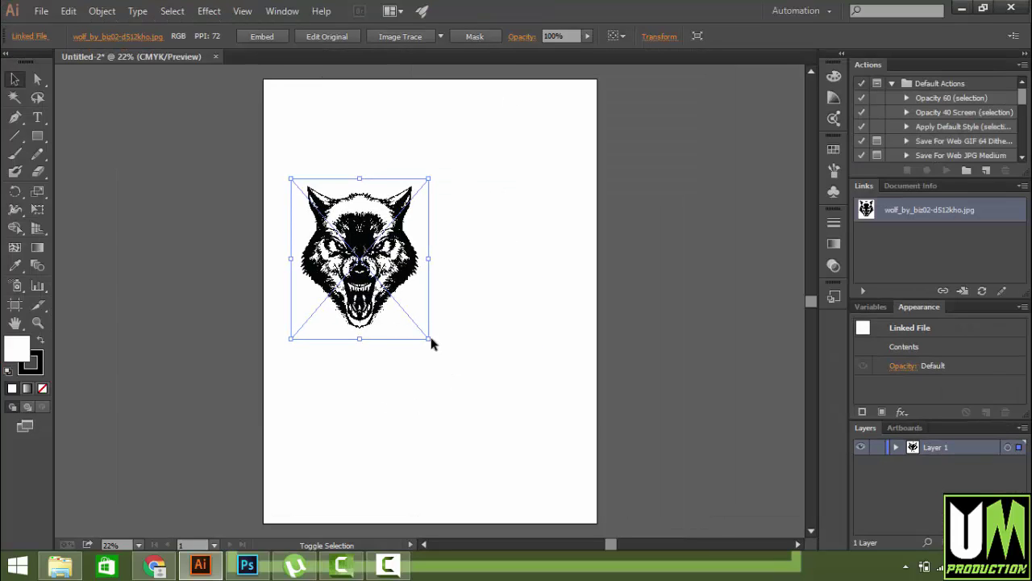
left_click_drag(429, 339, 589, 525)
left_click_drag(464, 407, 450, 342)
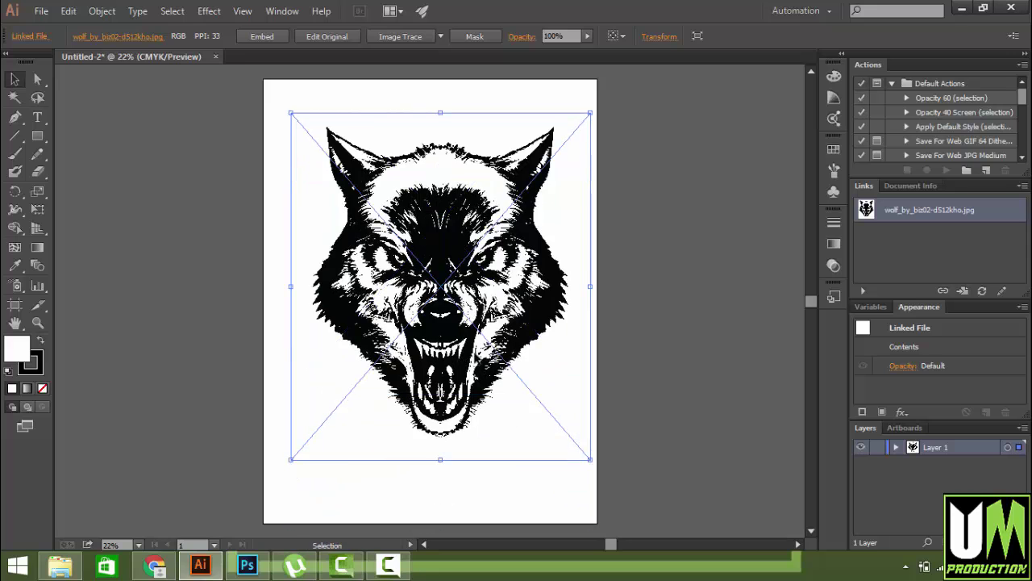
Fit the wolf image to the artboard, run Image Trace on it, and open the Image Trace panel.
left_click_drag(577, 459, 589, 474)
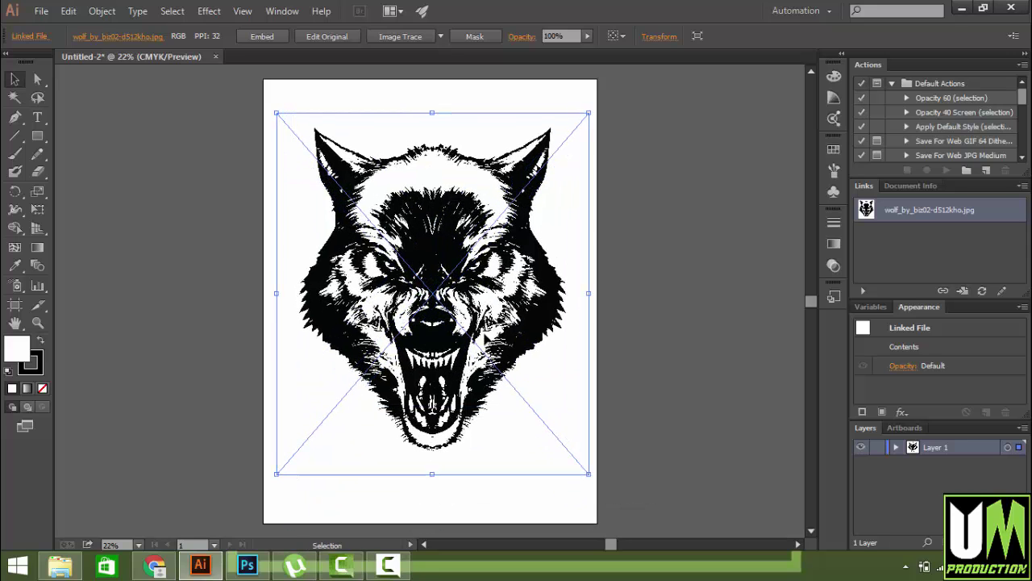
left_click_drag(485, 338, 479, 339)
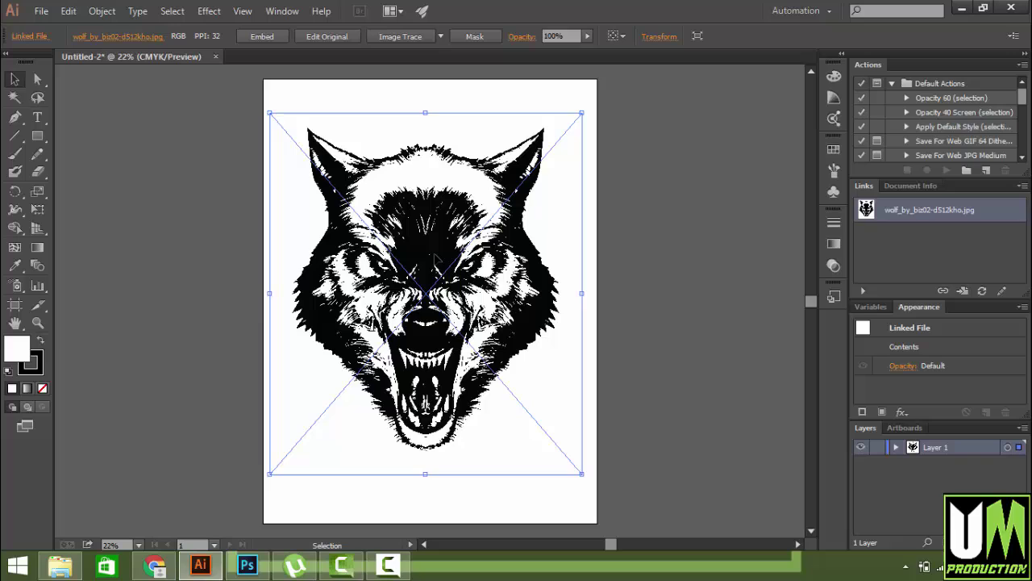
left_click(405, 37)
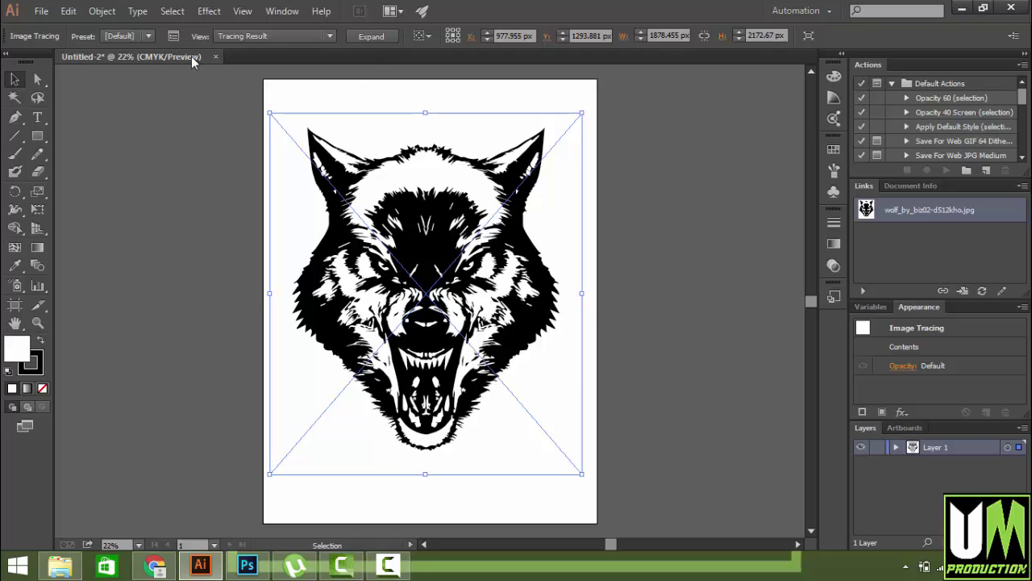
left_click(174, 36)
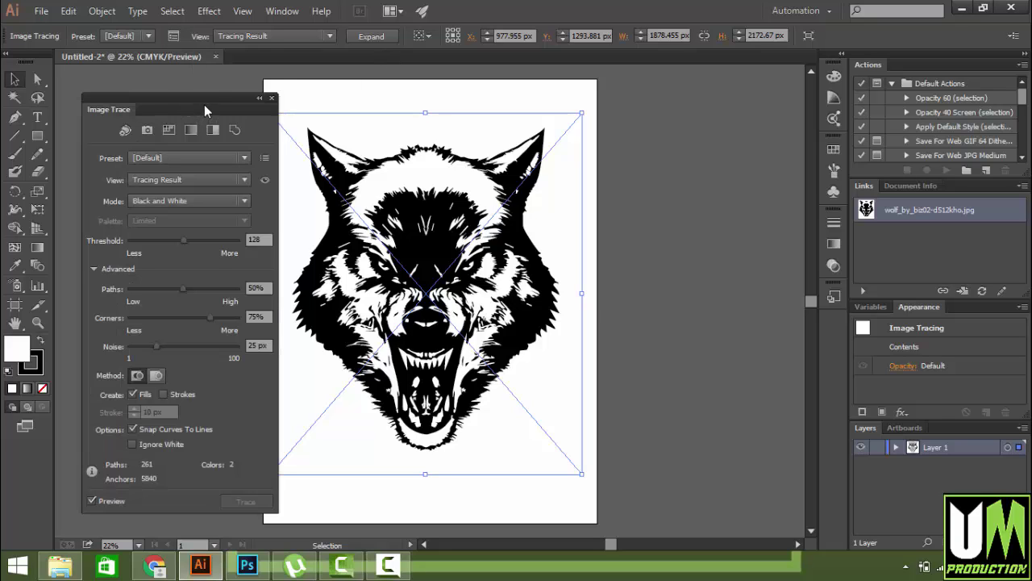
Raise the wolf trace's Paths to 82% and Corners to 91%, giving a Custom preset.
left_click_drag(204, 104, 210, 82)
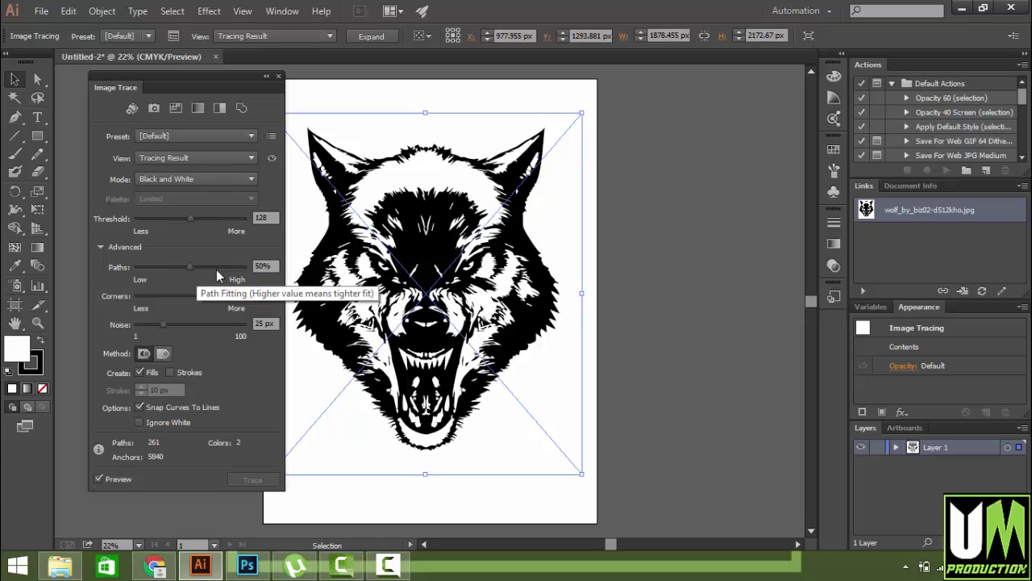
left_click(101, 247)
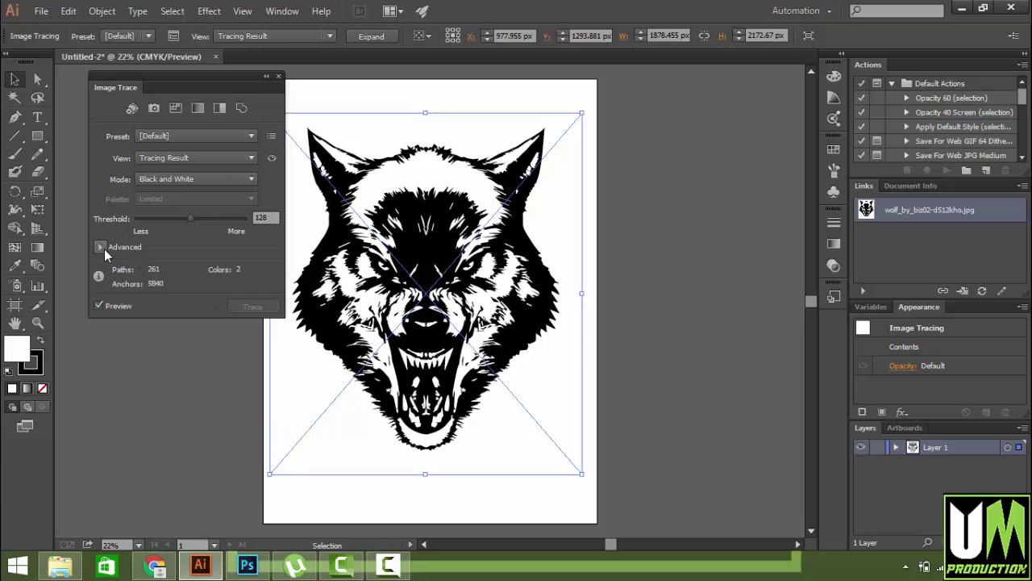
left_click(100, 246)
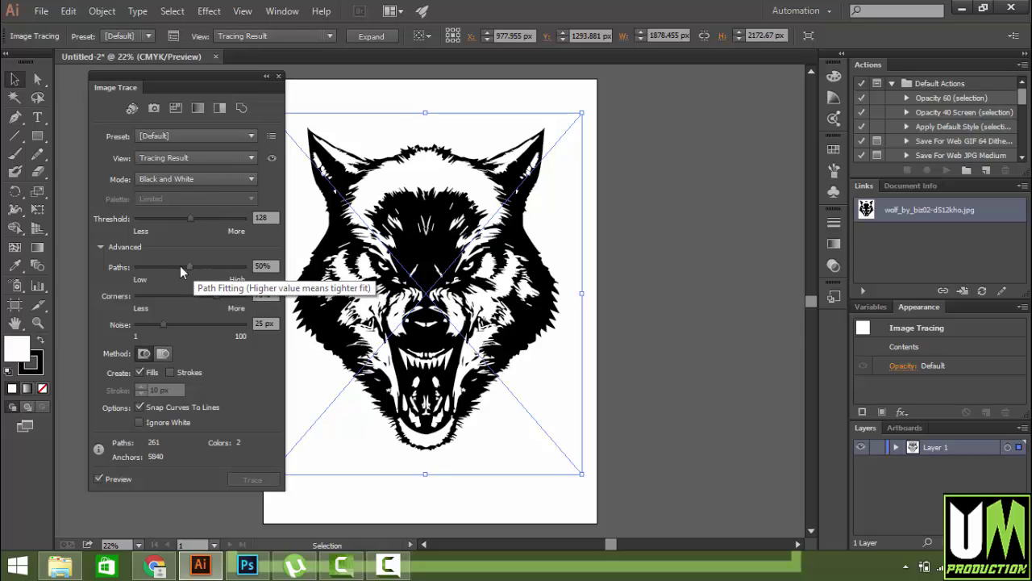
left_click_drag(193, 266, 224, 269)
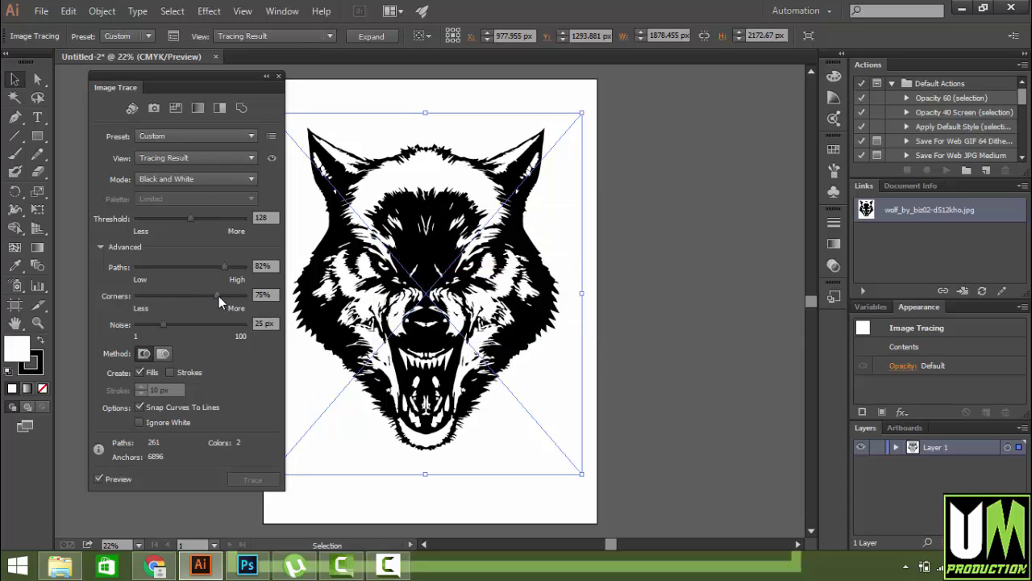
left_click_drag(219, 296, 231, 297)
Expand the wolf tracing into editable vector paths and ungroup the artwork.
left_click(278, 76)
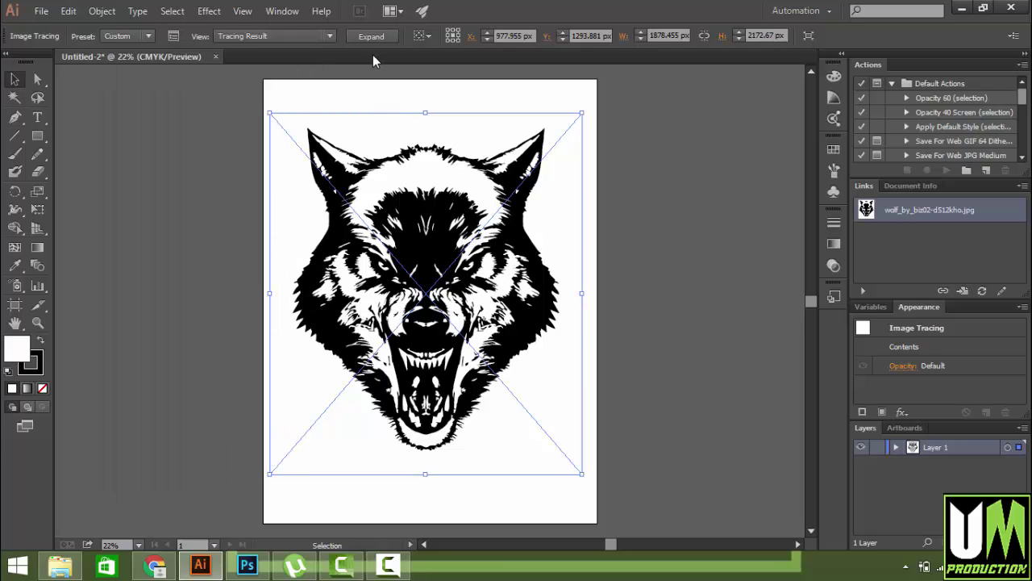
left_click(373, 39)
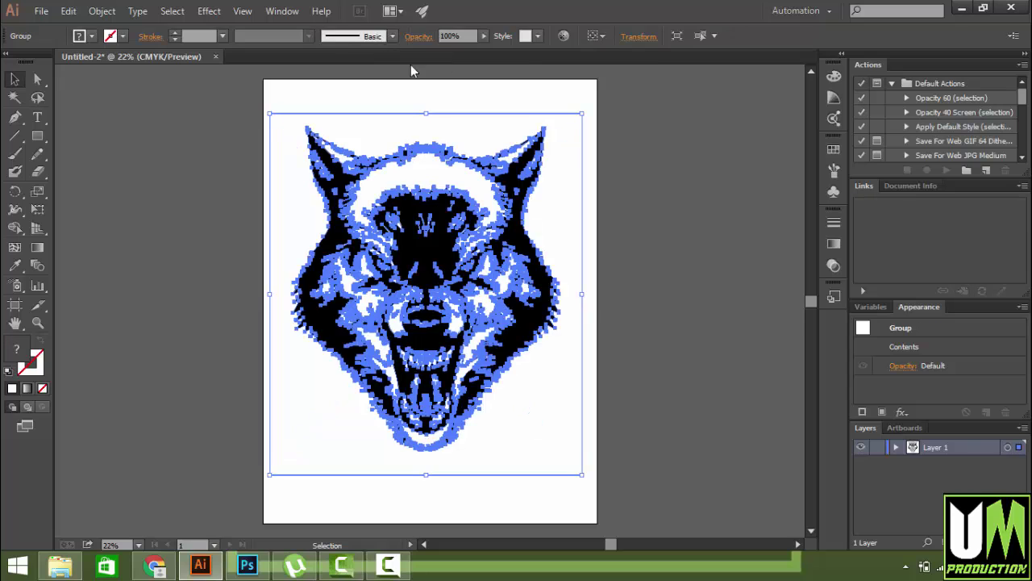
left_click(697, 176)
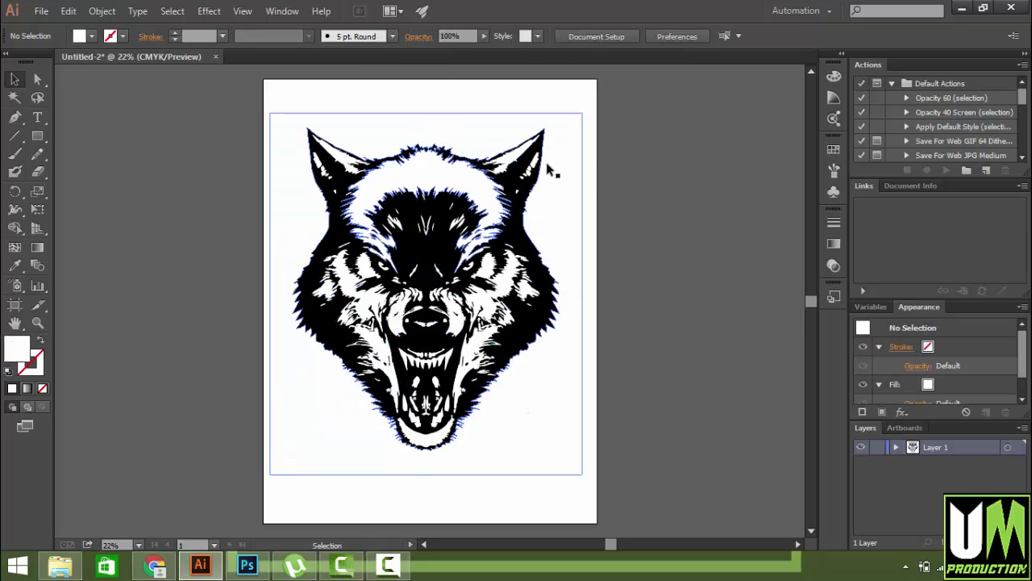
left_click(476, 166)
right_click(477, 165)
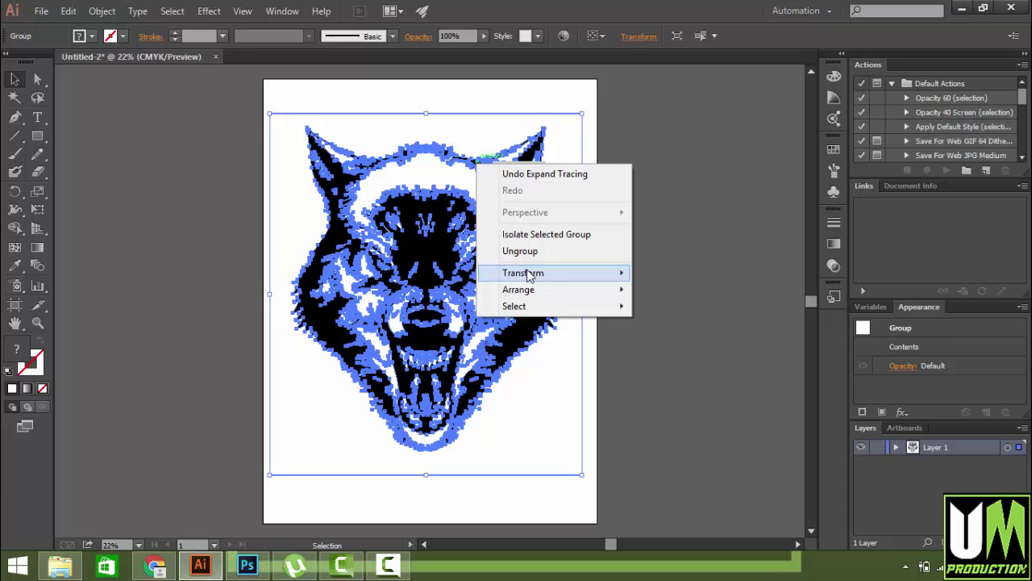
left_click(517, 249)
left_click(64, 84)
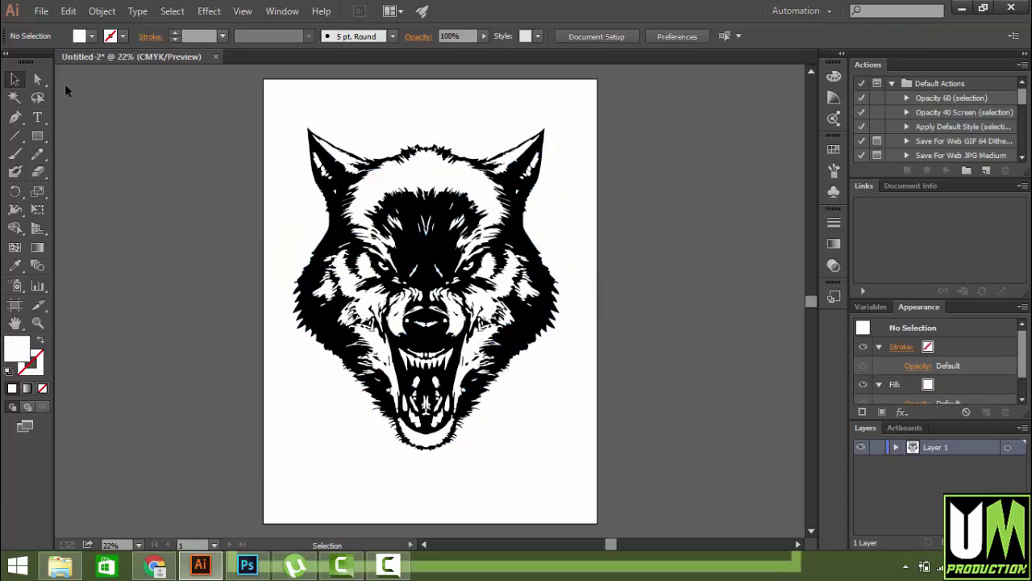
Select all white shapes by matching colour and delete them.
left_click(15, 97)
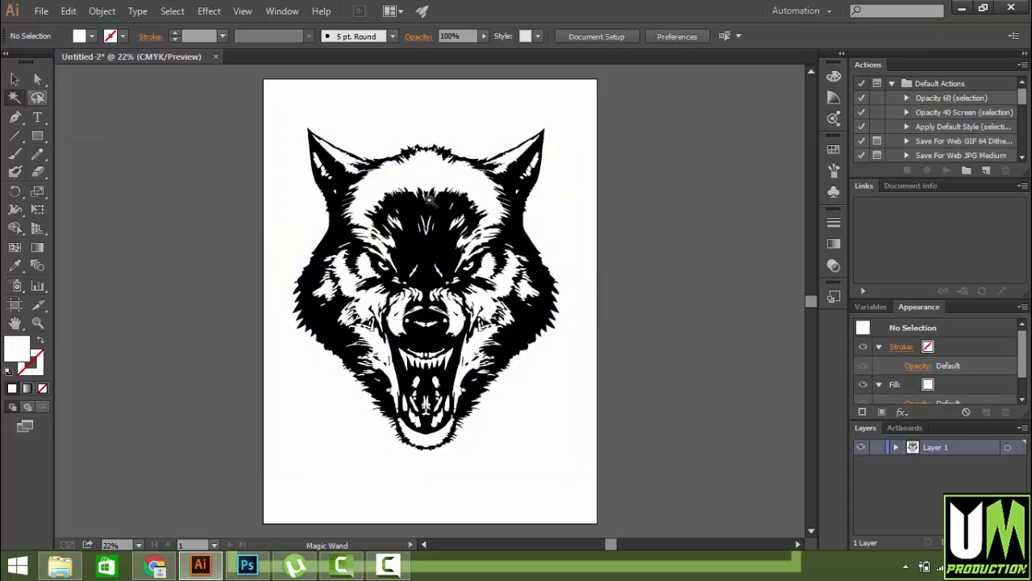
left_click(423, 122)
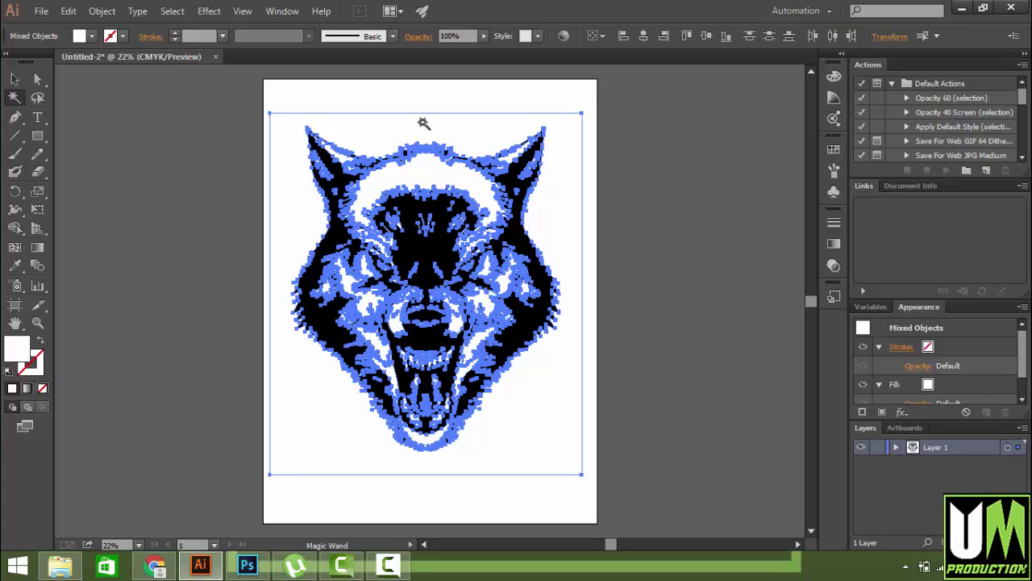
key("Delete")
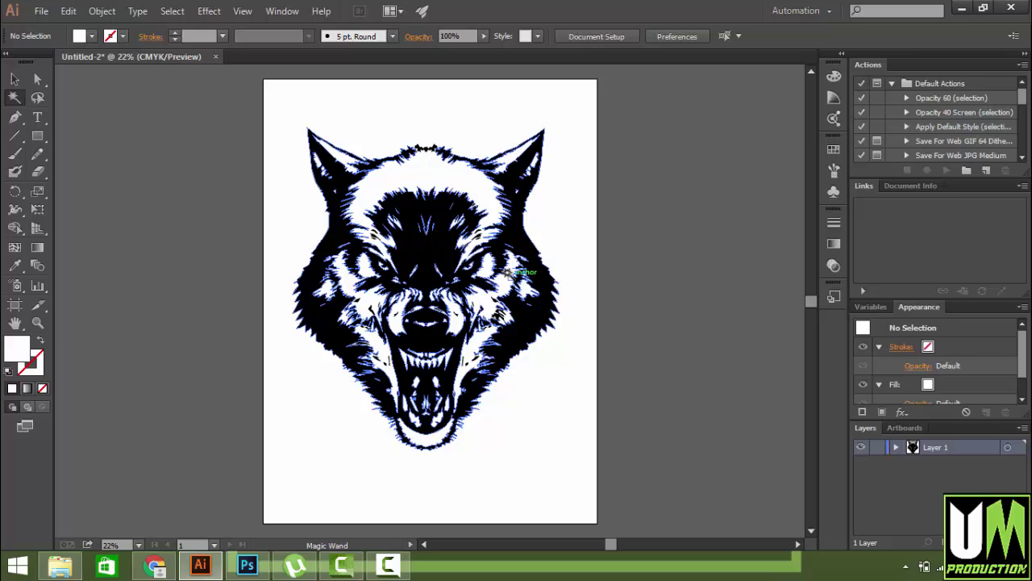
Select all remaining black wolf pieces and group them with Ctrl+G.
key("v")
key("ctrl+a")
scroll(598, 395, "up", 1)
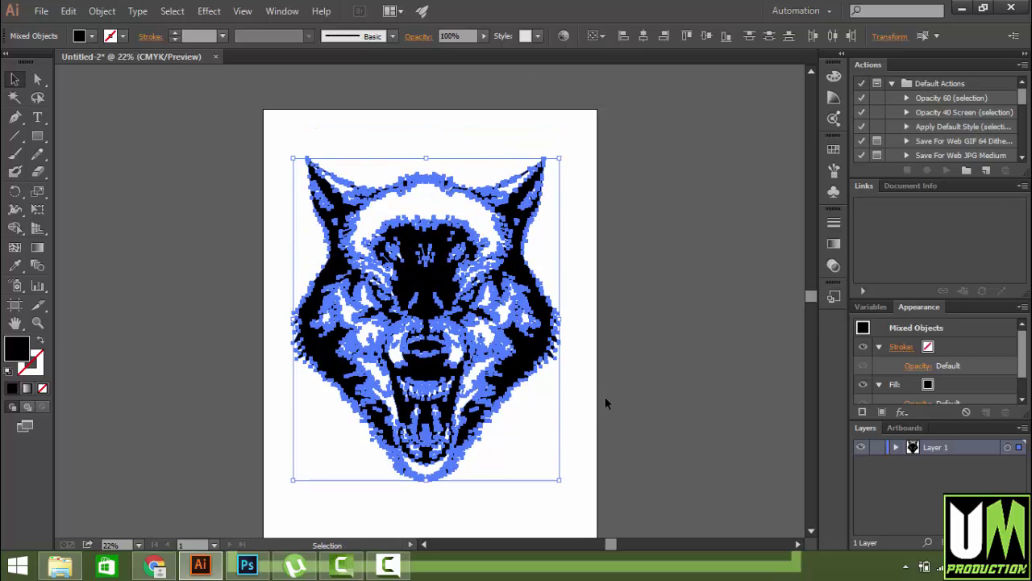
key("ctrl+g")
left_click(654, 327)
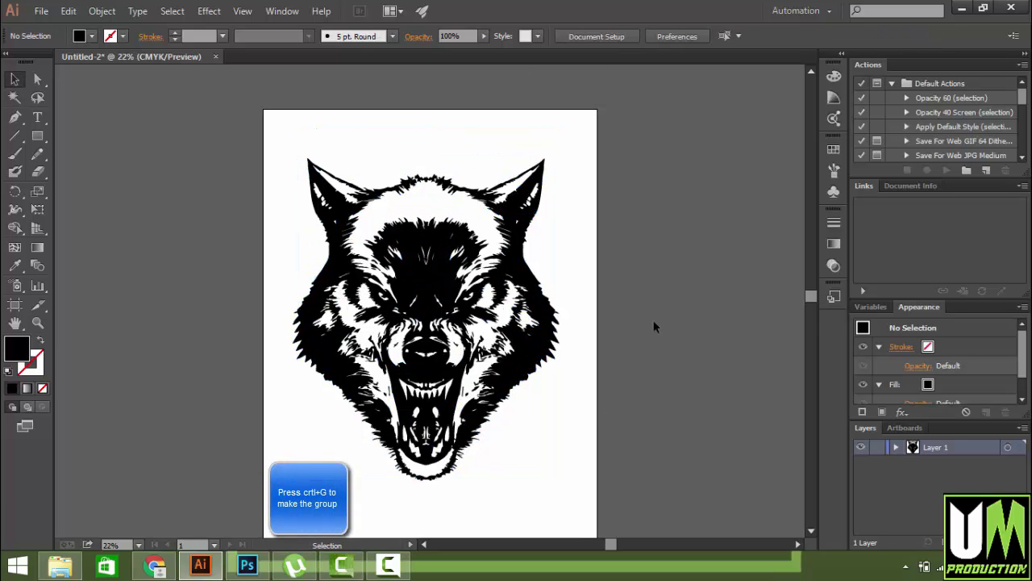
Nudge the wolf group slightly downward on the artboard.
mouse_move(557, 312)
left_mouse_down()
mouse_move(589, 338)
mouse_move(560, 322)
left_mouse_up()
scroll(557, 334, "down", 2)
scroll(565, 334, "down", 2)
scroll(576, 334, "up", 3)
left_click(575, 334)
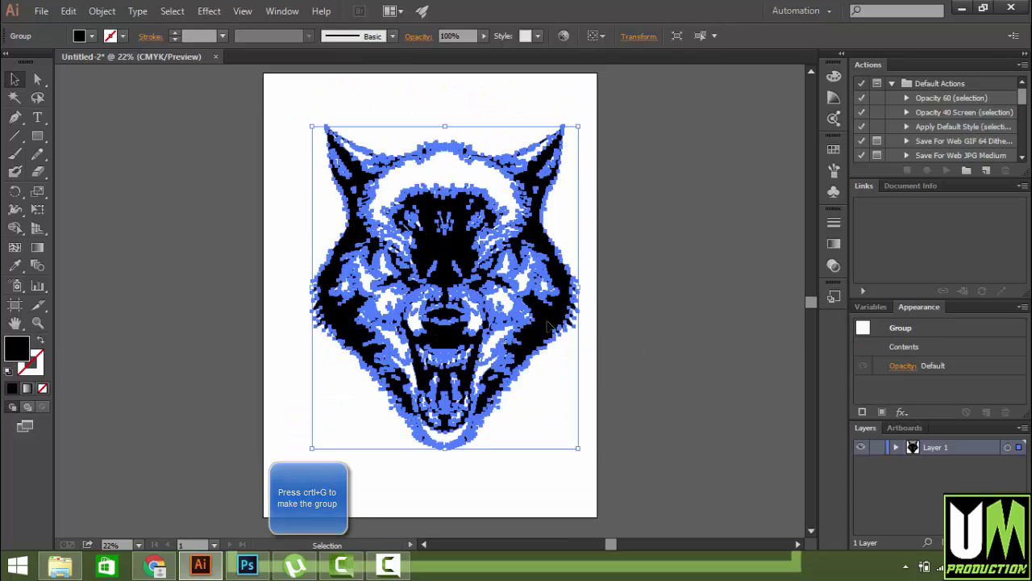
Zoom in and out to inspect the traced wolf edges close up.
scroll(557, 326, "up", 1)
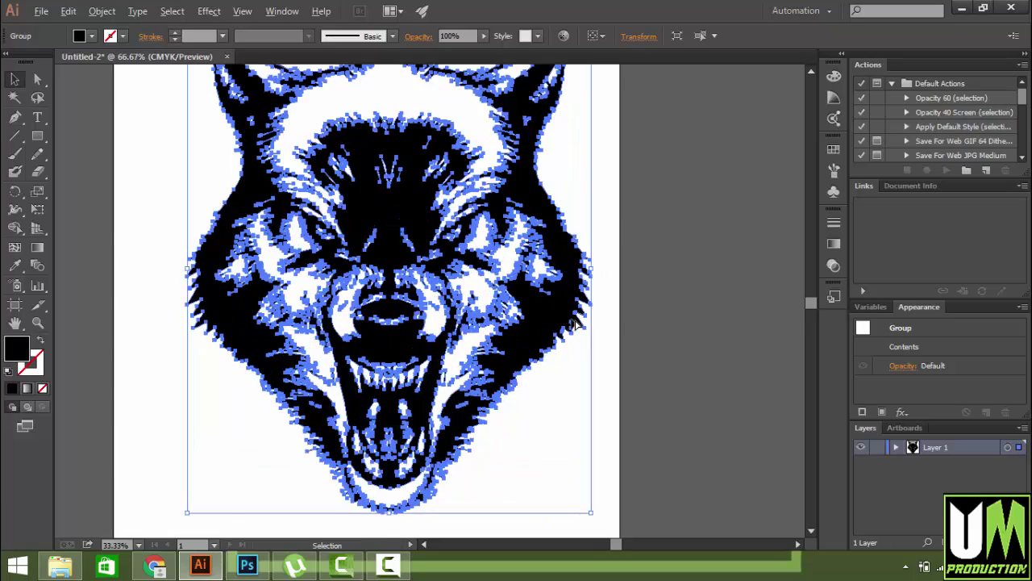
scroll(557, 327, "up", 1)
left_click(714, 322)
scroll(604, 319, "down", 1)
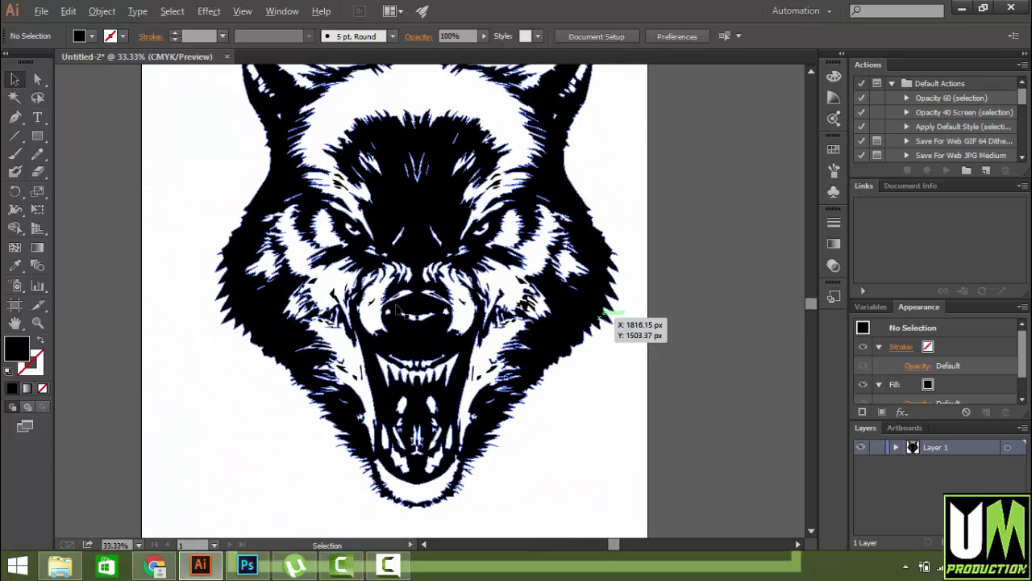
scroll(399, 282, "up", 1)
scroll(476, 284, "up", 4)
scroll(476, 284, "up", 2)
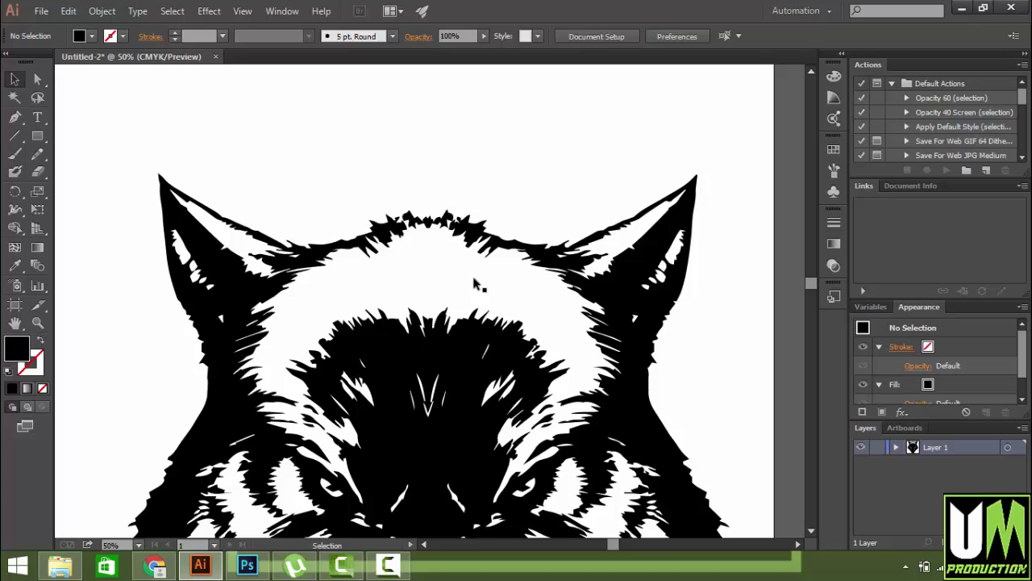
scroll(476, 284, "down", 6)
scroll(552, 303, "down", 2)
scroll(552, 303, "up", 3)
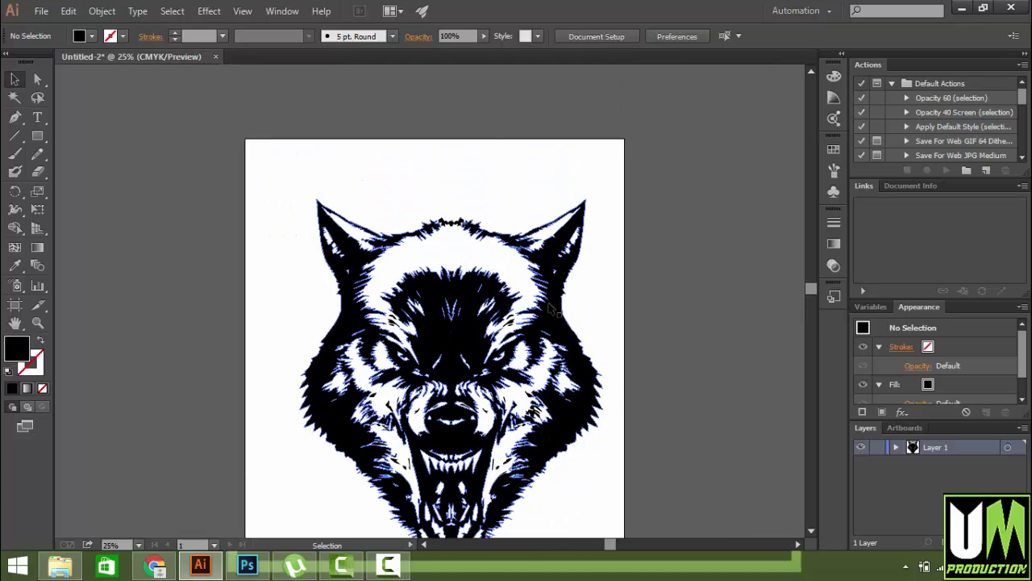
scroll(552, 304, "down", 2)
Try orange and brown swatches on the wolf, then settle on a dark gray fill.
left_click(551, 304)
scroll(551, 304, "down", 1)
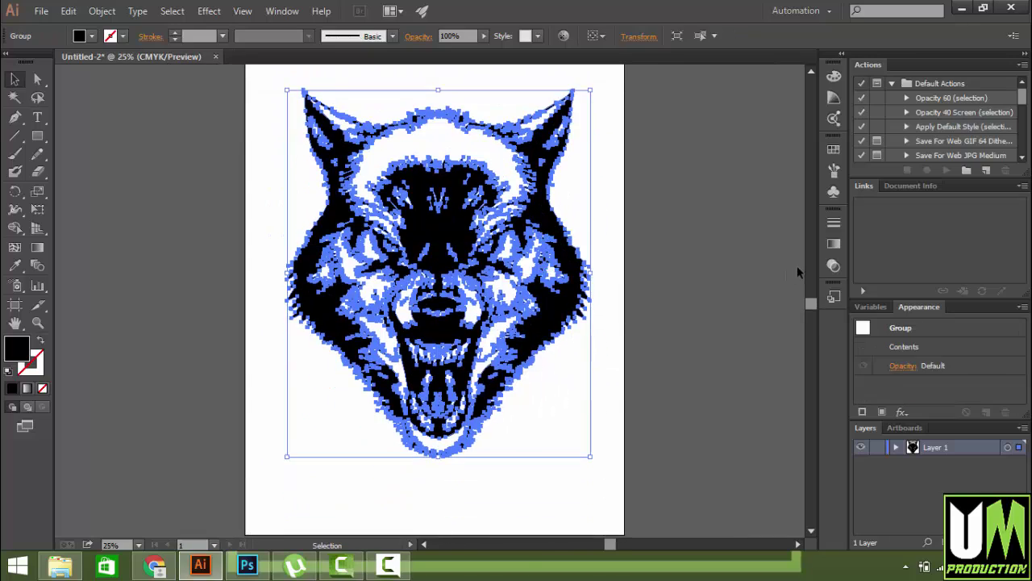
left_click(836, 151)
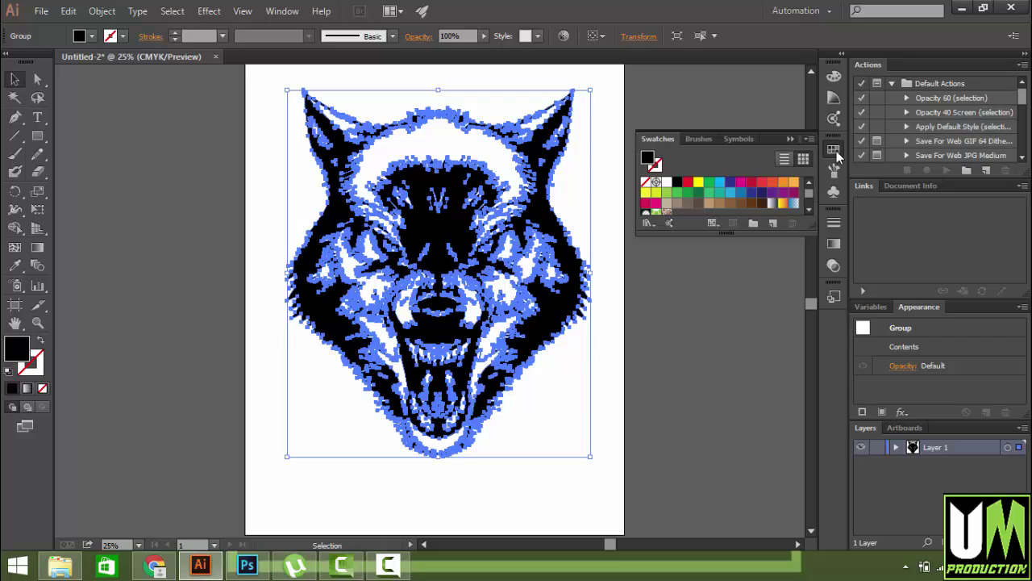
left_click(794, 182)
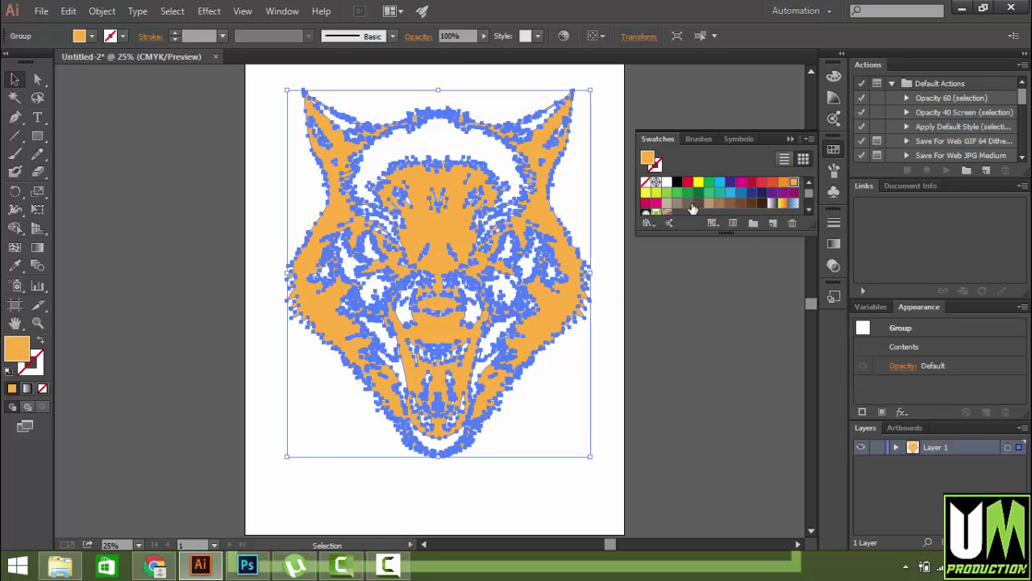
left_click(688, 203)
left_click(685, 303)
scroll(634, 291, "up", 1)
scroll(692, 209, "down", 2)
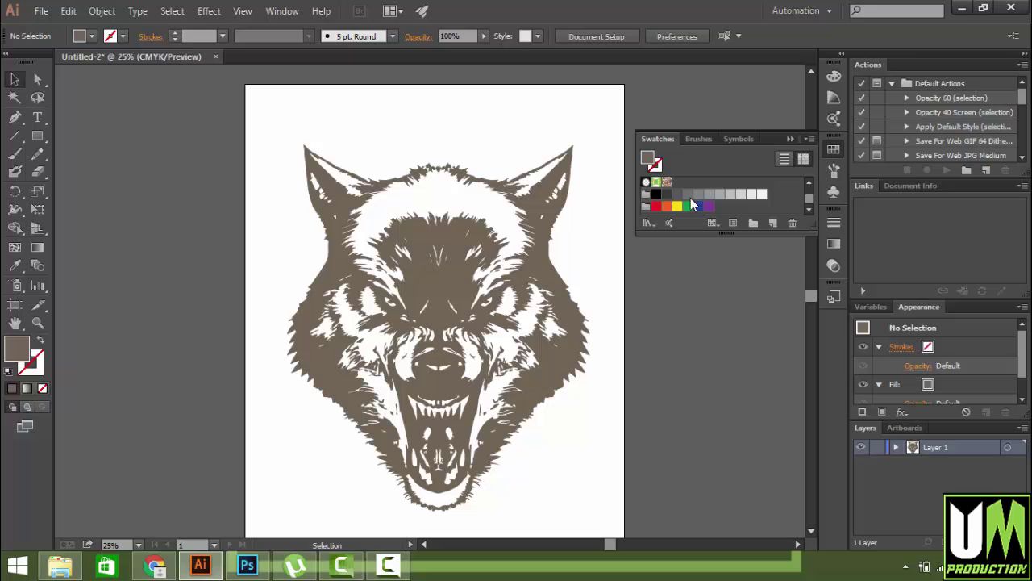
left_click(565, 335)
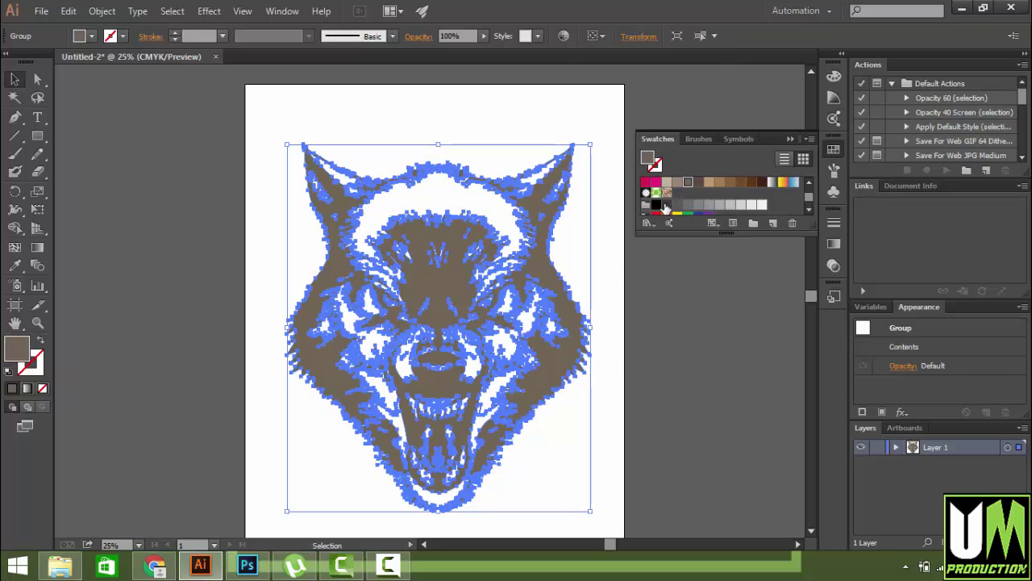
left_click(666, 204)
left_click(683, 378)
scroll(650, 355, "down", 1)
Reposition the wolf group and scale it up to fill more of the artboard.
left_click(581, 291)
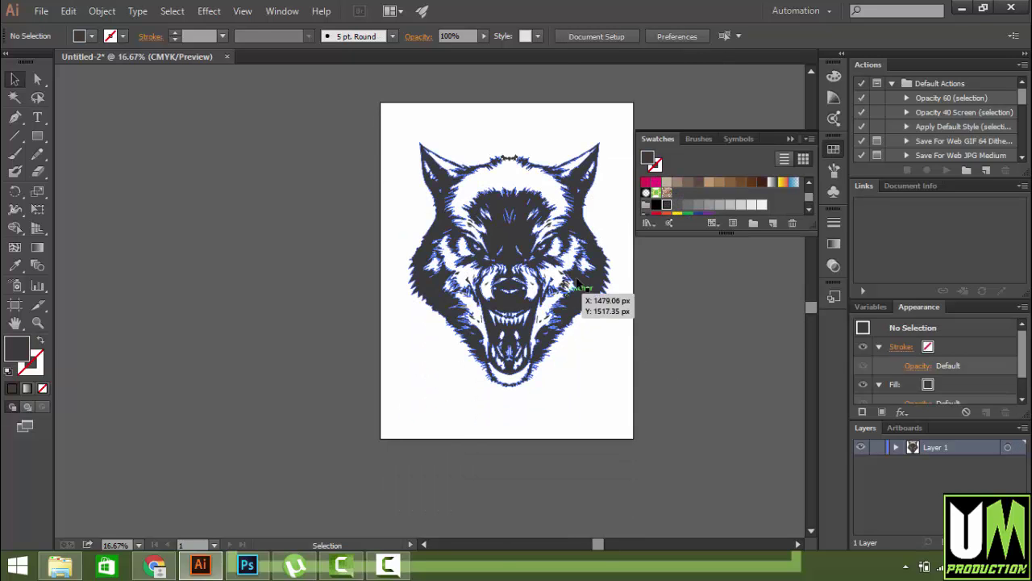
scroll(581, 290, "up", 1)
left_click_drag(610, 258, 596, 382)
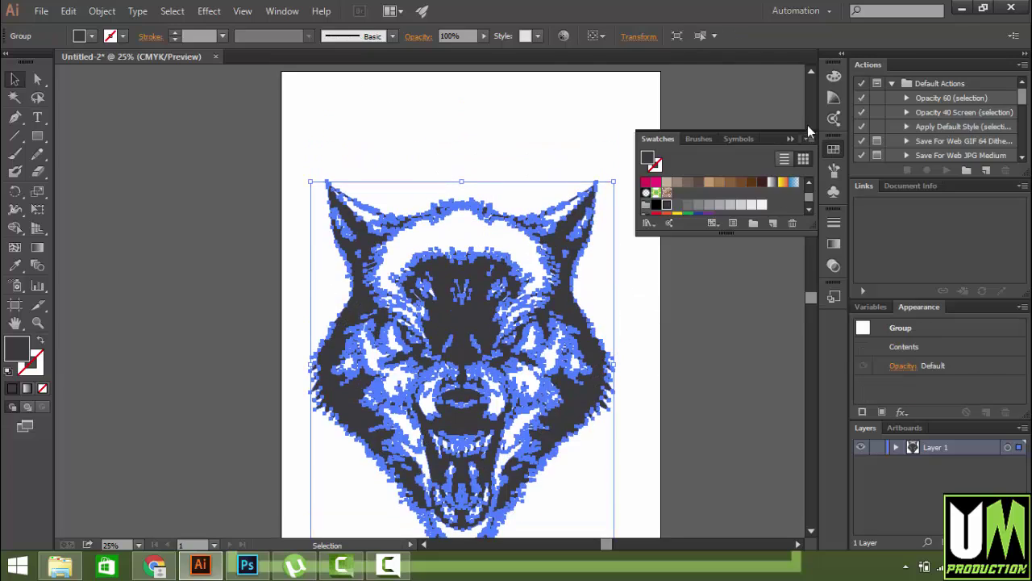
left_click_drag(617, 183, 627, 165)
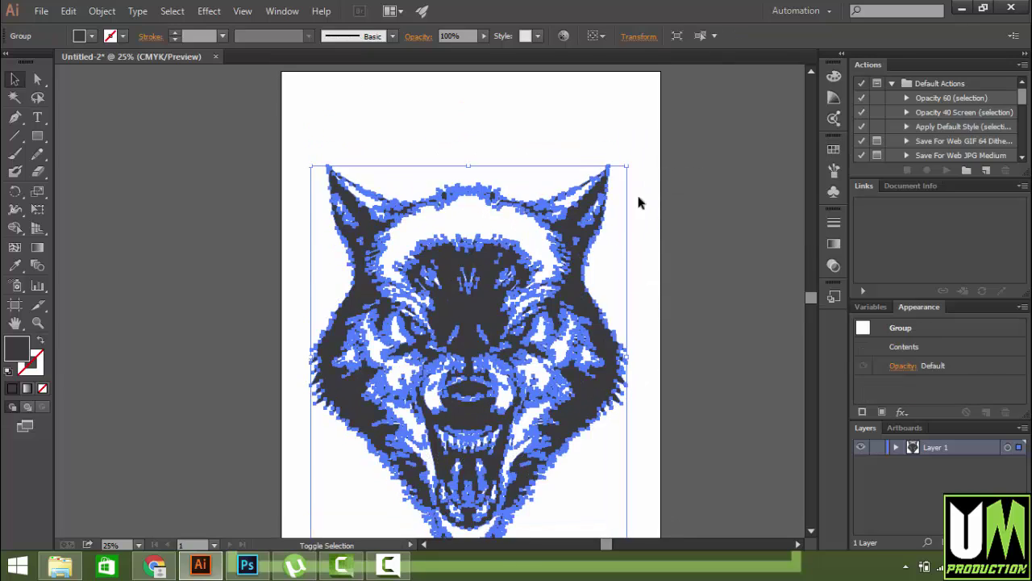
scroll(631, 258, "down", 1)
scroll(741, 280, "up", 1)
left_click(743, 279)
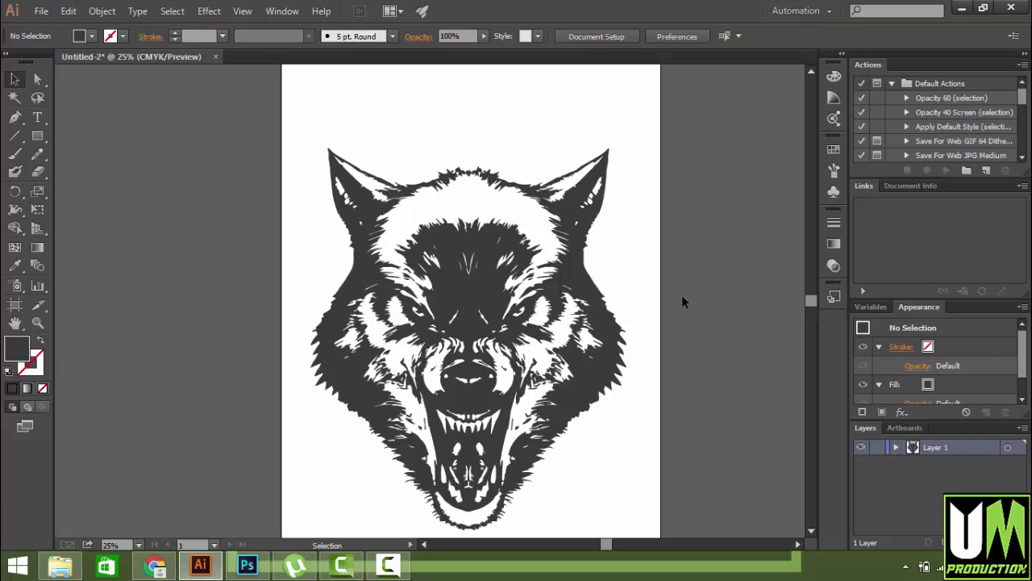
Deselect the dark-gray wolf and zoom to view the whole artboard.
left_click(606, 307)
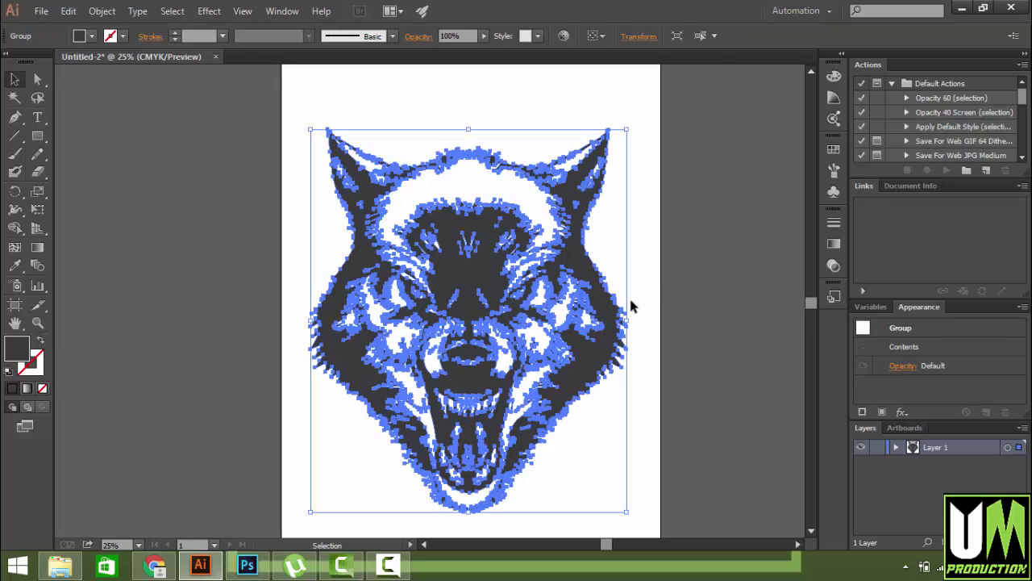
scroll(701, 286, "up", 1)
left_click(719, 284)
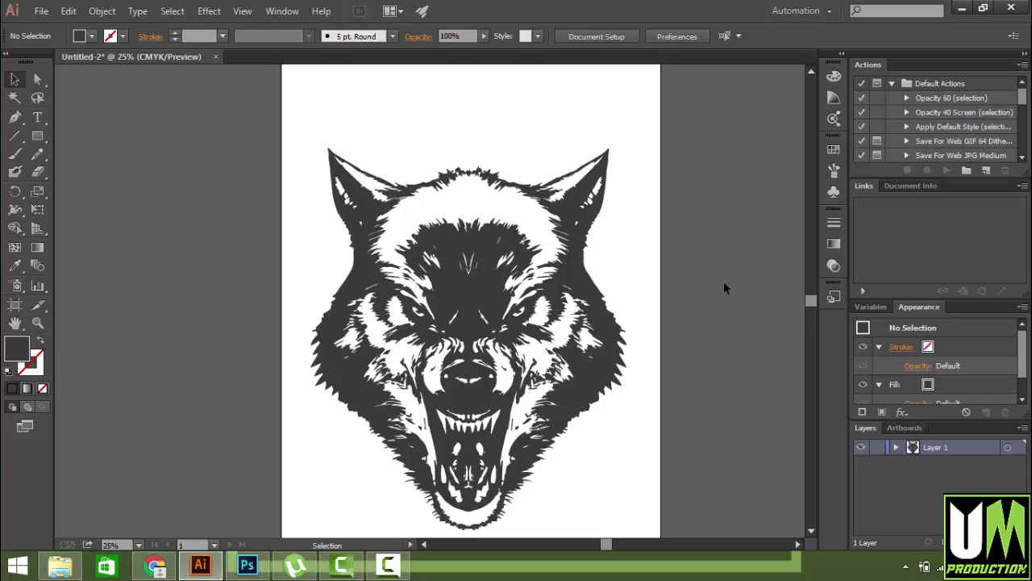
scroll(727, 280, "up", 1)
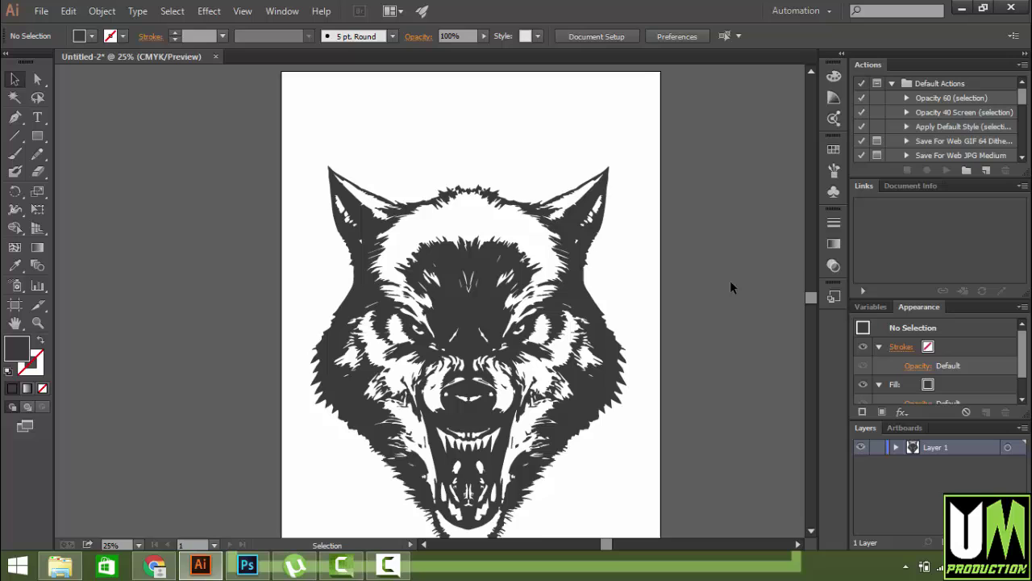
scroll(731, 286, "down", 2)
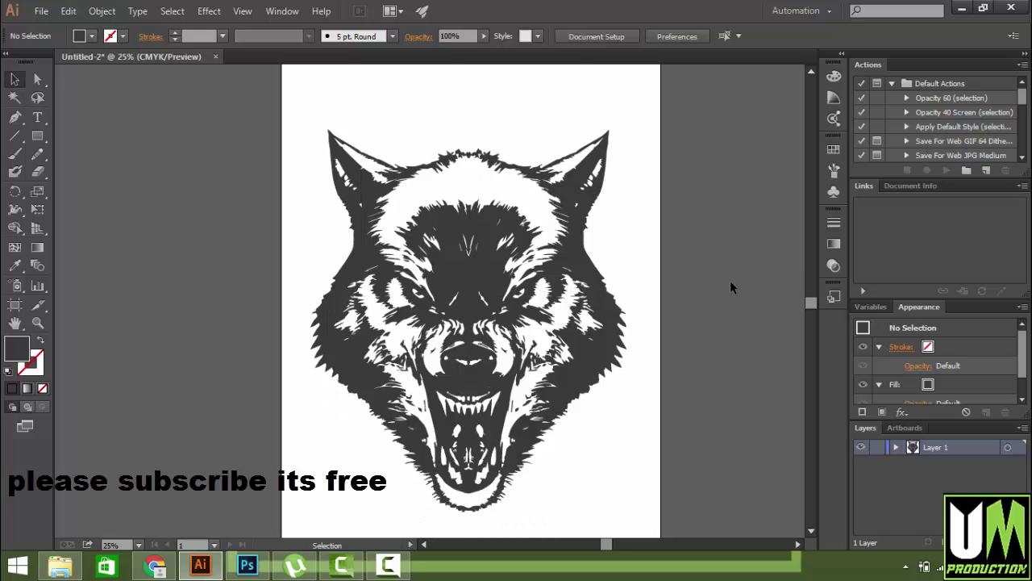
scroll(730, 282, "up", 1)
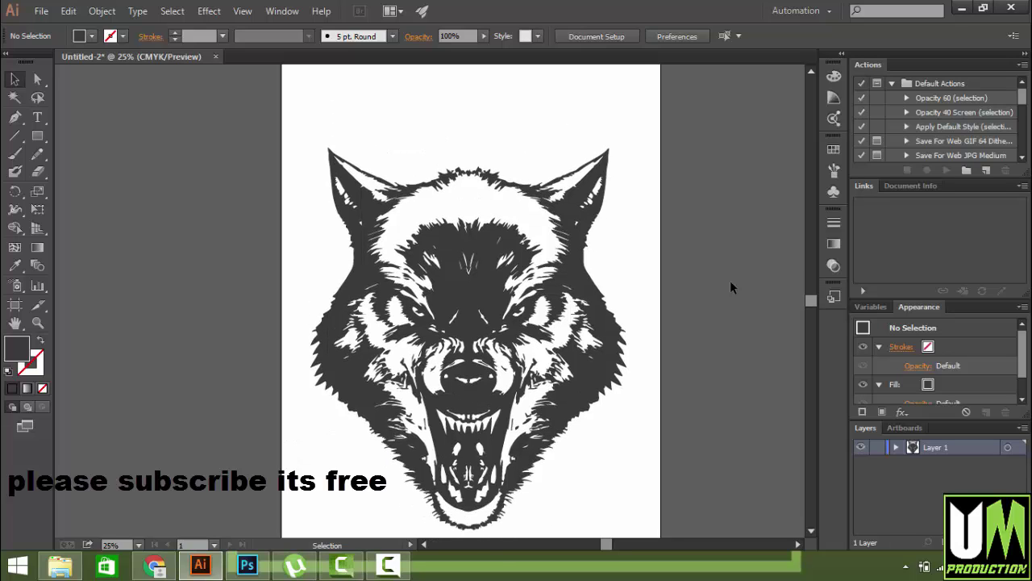
scroll(729, 280, "up", 2)
left_click(47, 118)
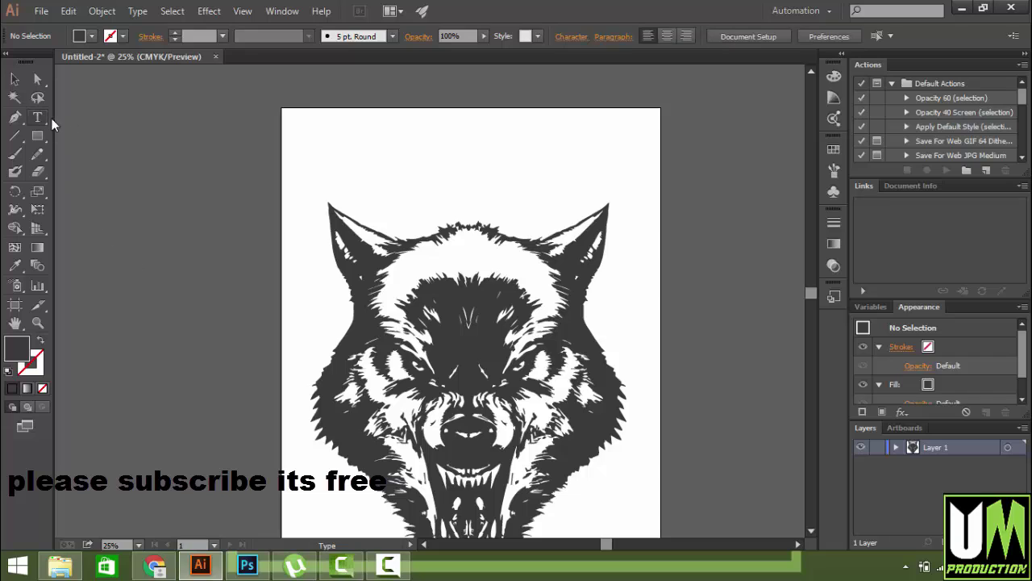
left_click(394, 169)
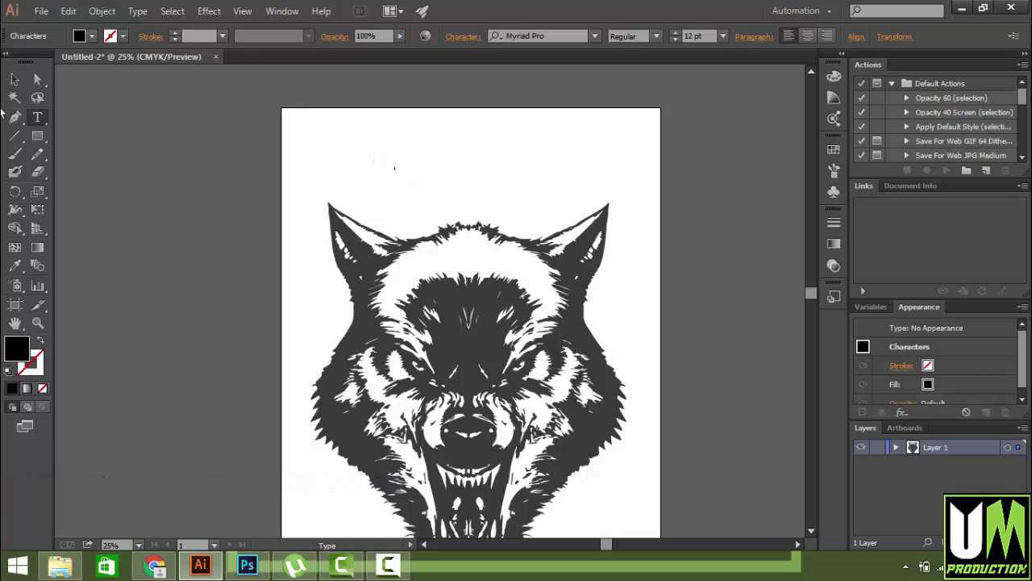
left_click(14, 78)
left_click_drag(433, 145, 337, 196)
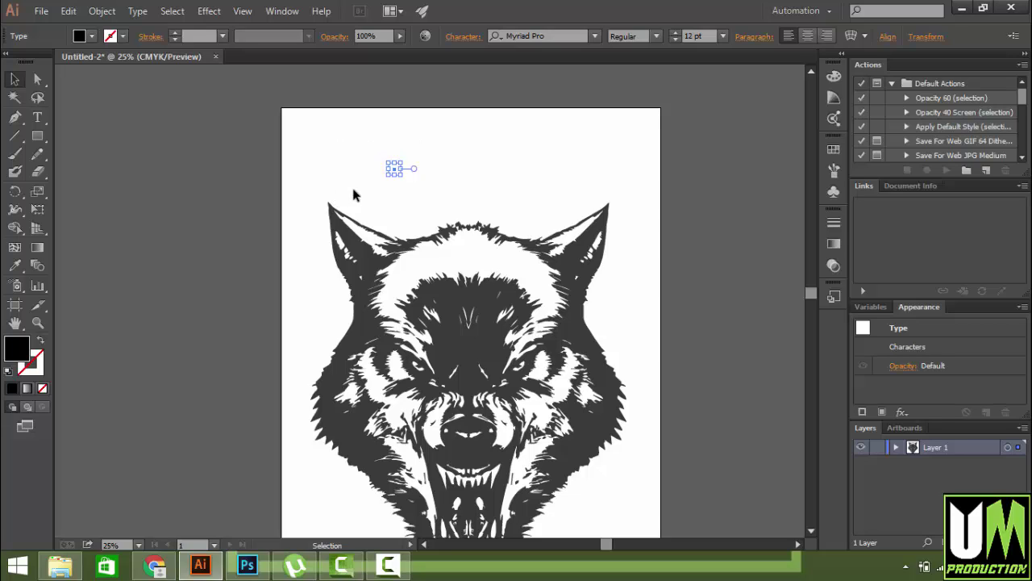
key("Delete")
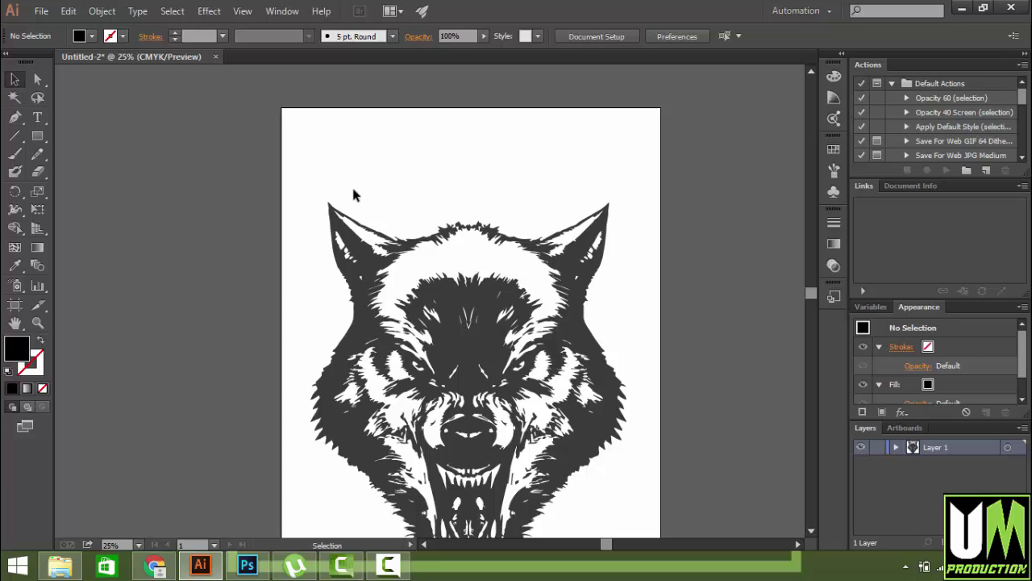
scroll(295, 479, "down", 2)
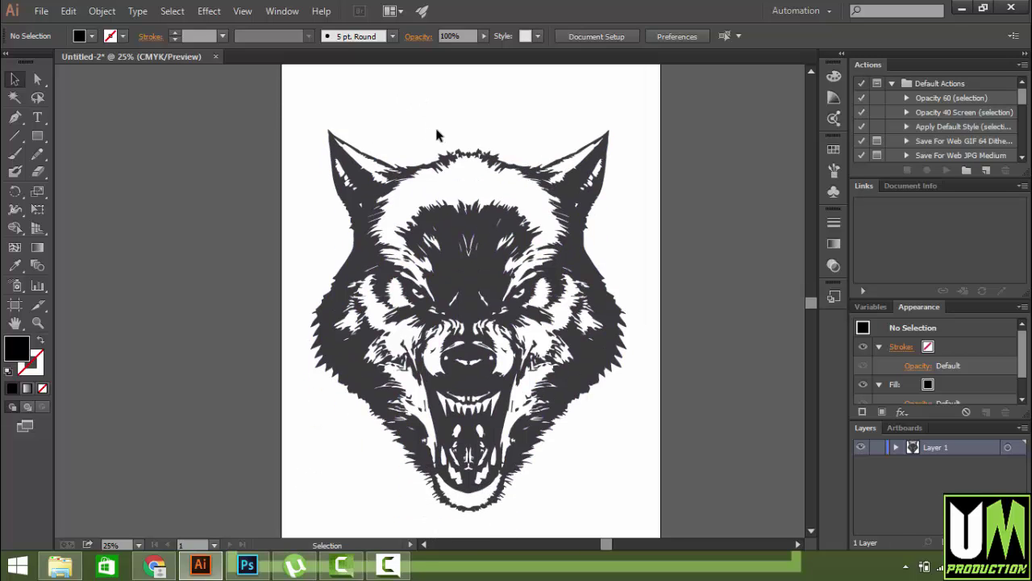